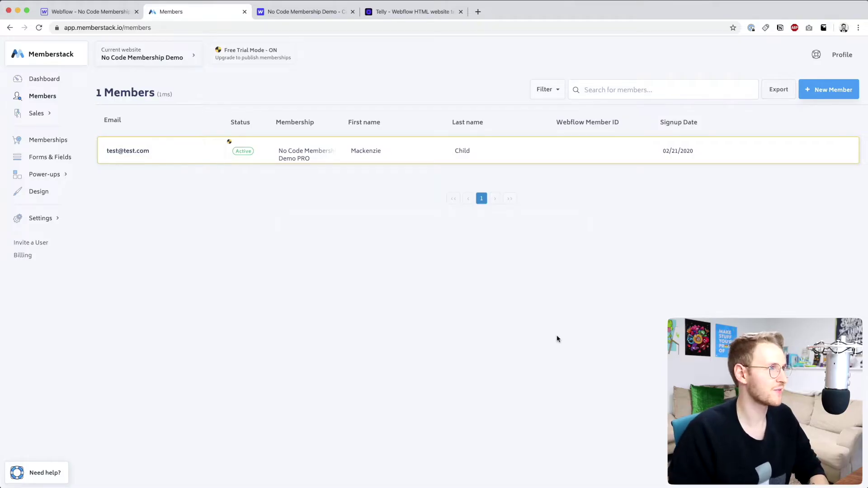
- Switch from the Memberstack Members list to the Webflow Designer showing the Login page
{"action": "key", "text": "ctrl+shift+Tab"}
- Start a new CMS collection named Members, checking Memberstack's signup fields for reference
{"action": "left_click", "coordinate": [8, 115]}
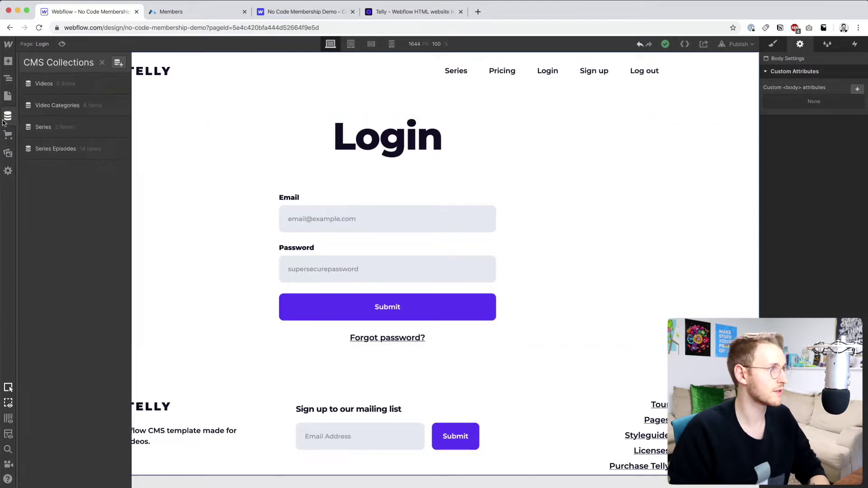
{"action": "left_click", "coordinate": [118, 64]}
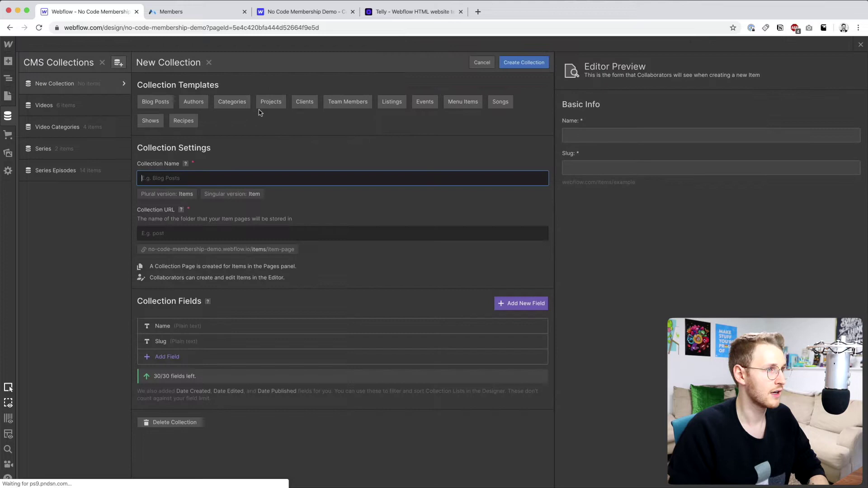
{"action": "type", "text": "Members"}
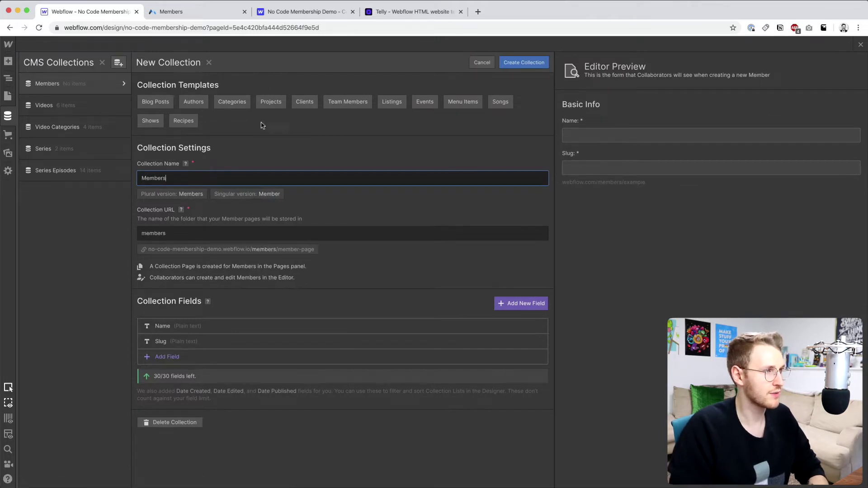
{"action": "left_click", "coordinate": [185, 359]}
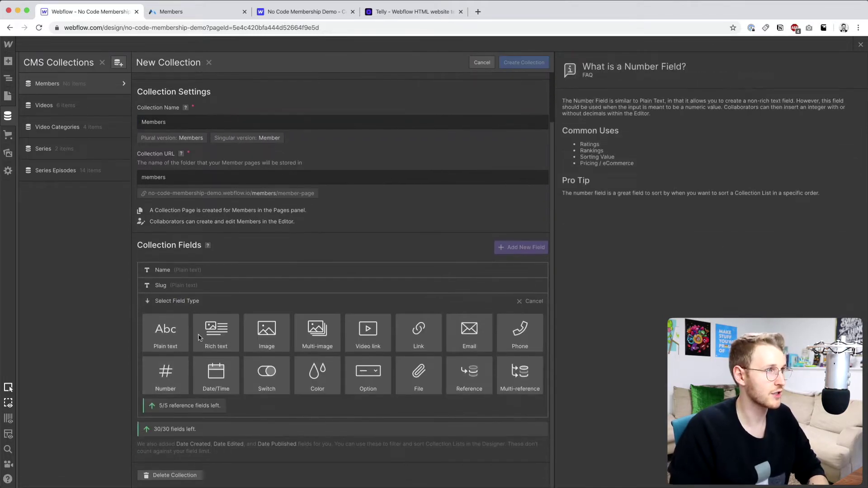
{"action": "left_click", "coordinate": [171, 11]}
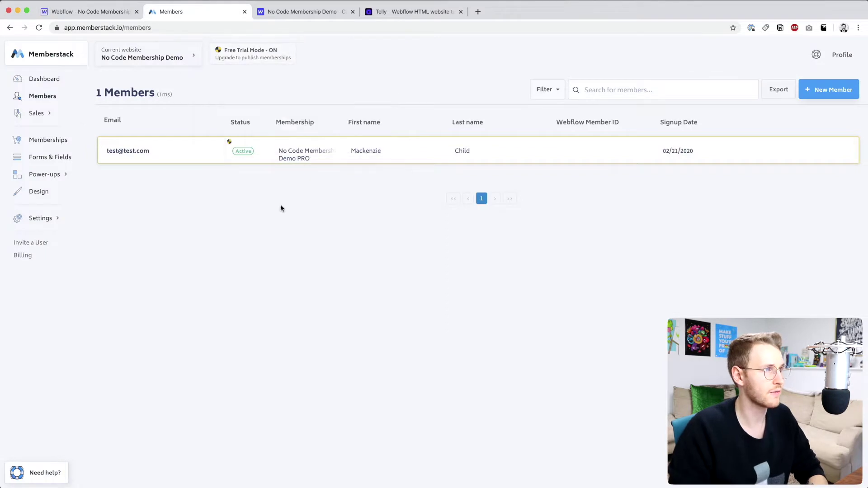
{"action": "left_click", "coordinate": [49, 158]}
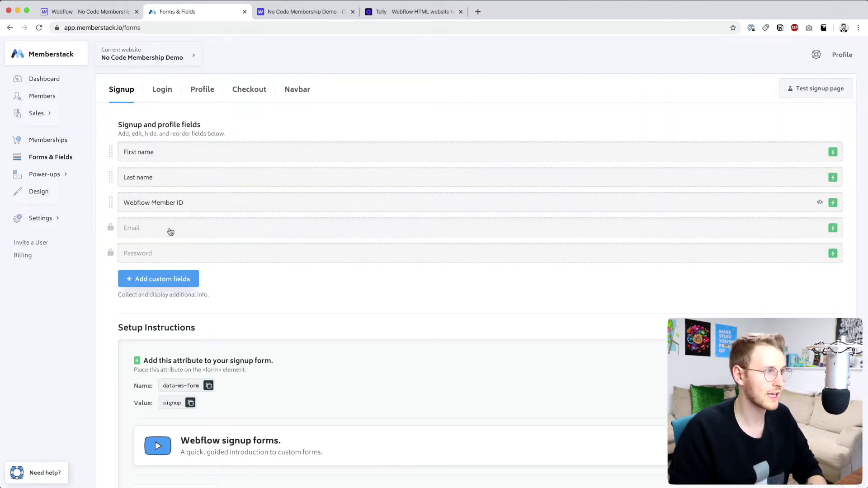
{"action": "key", "text": "super+1"}
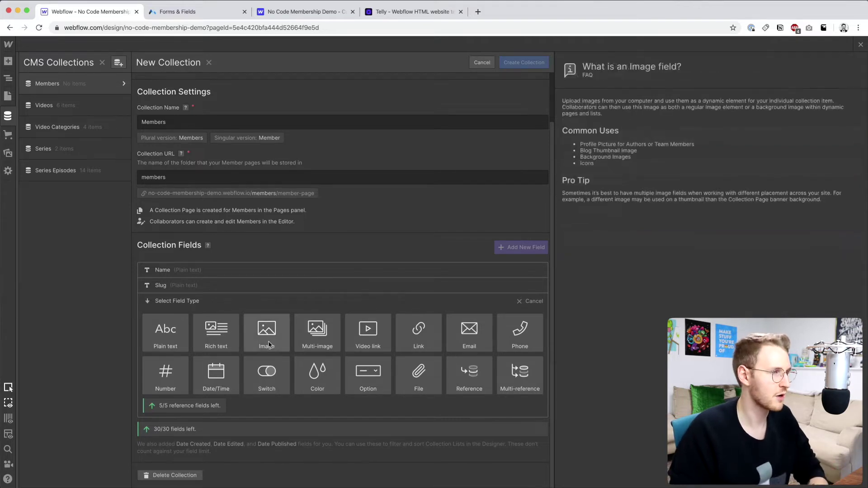
- Add plain text First name and Last name fields plus an Email field, then create the collection
{"action": "left_click", "coordinate": [184, 335]}
{"action": "type", "text": "Fir"}
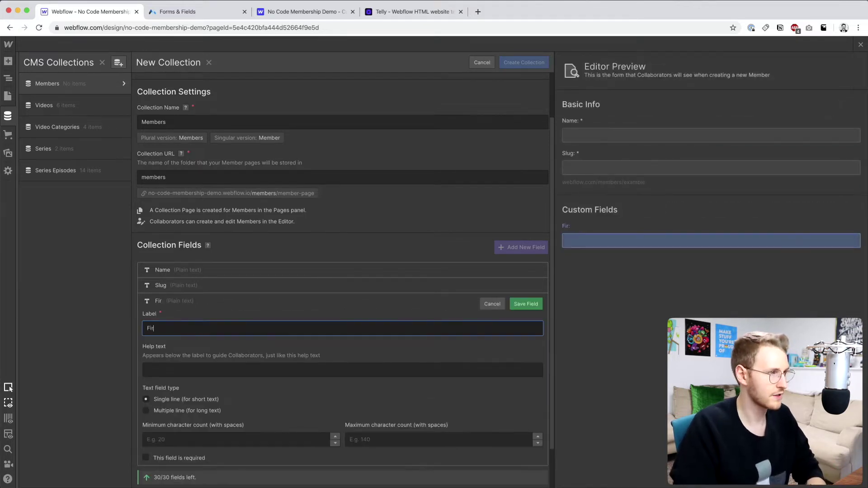
{"action": "type", "text": "st name"}
{"action": "left_click", "coordinate": [524, 304]}
{"action": "left_click", "coordinate": [511, 304]}
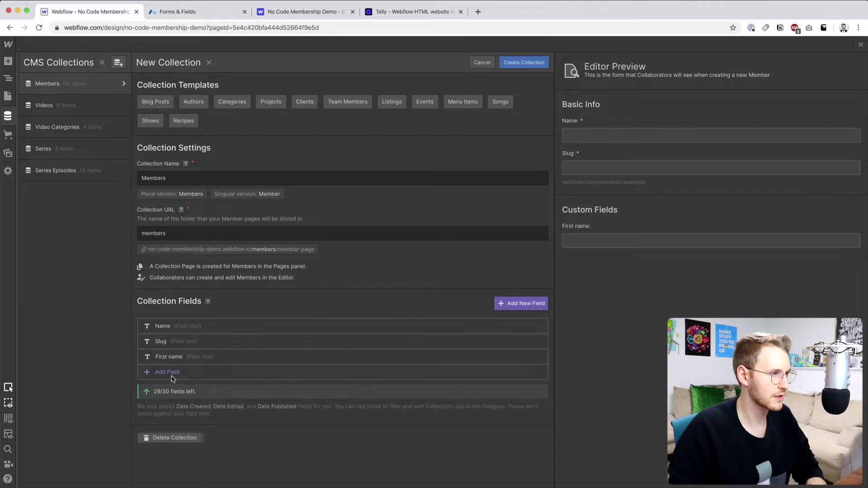
{"action": "left_click", "coordinate": [172, 379]}
{"action": "type", "text": "Last name"}
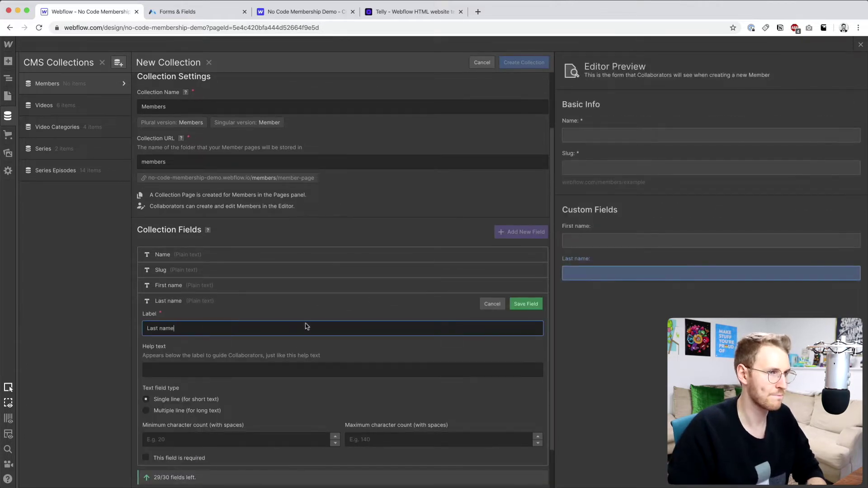
{"action": "key", "text": "Return"}
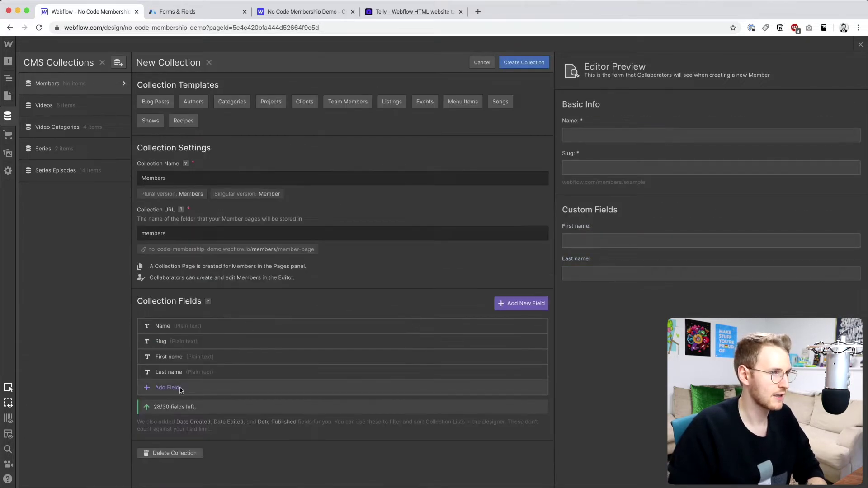
{"action": "left_click", "coordinate": [175, 388]}
{"action": "left_click", "coordinate": [464, 338]}
{"action": "type", "text": "Email"}
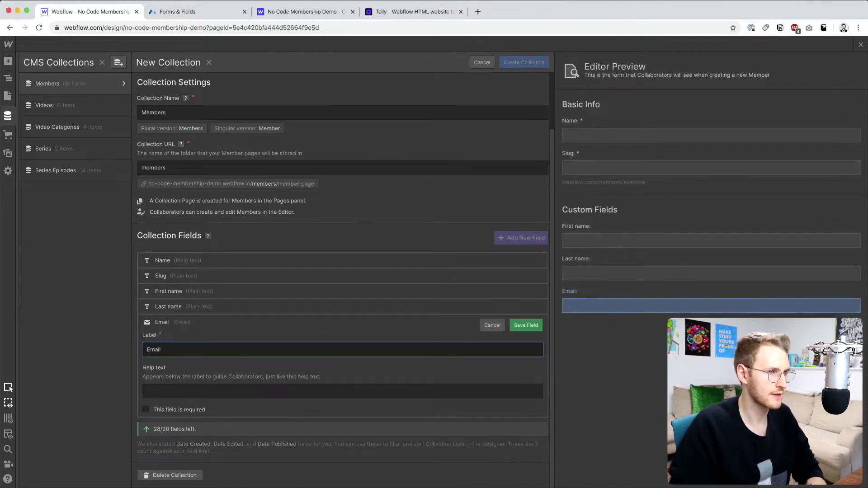
{"action": "key", "text": "Return"}
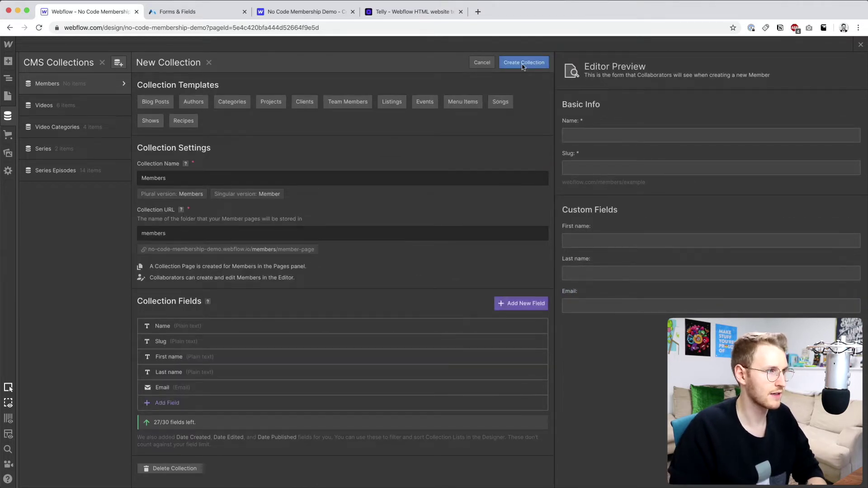
{"action": "left_click", "coordinate": [522, 64]}
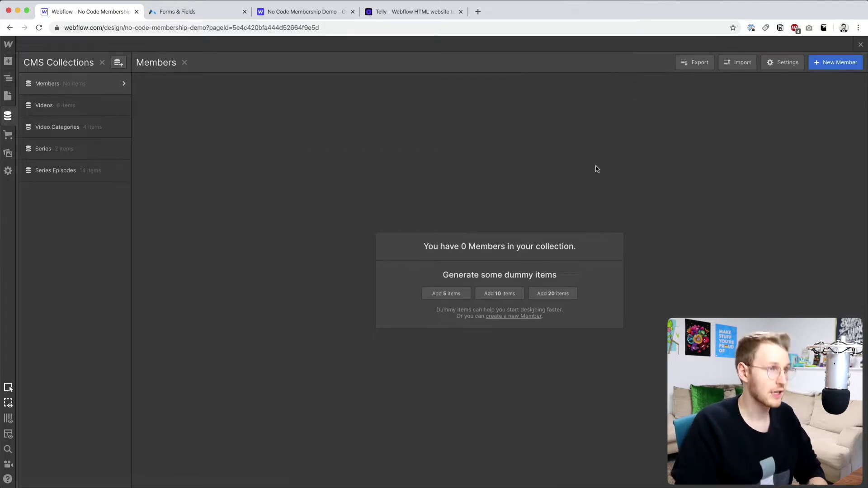
- Log in to zapier.com with the Google account, then return to Memberstack's Forms & Fields page
{"action": "key", "text": "ctrl+t"}
{"action": "type", "text": "zapier.com"}
{"action": "key", "text": "Return"}
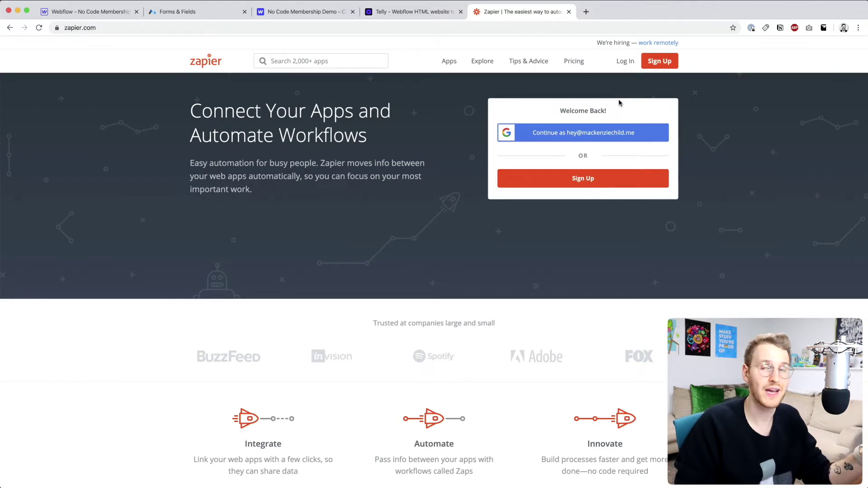
{"action": "left_click", "coordinate": [626, 62]}
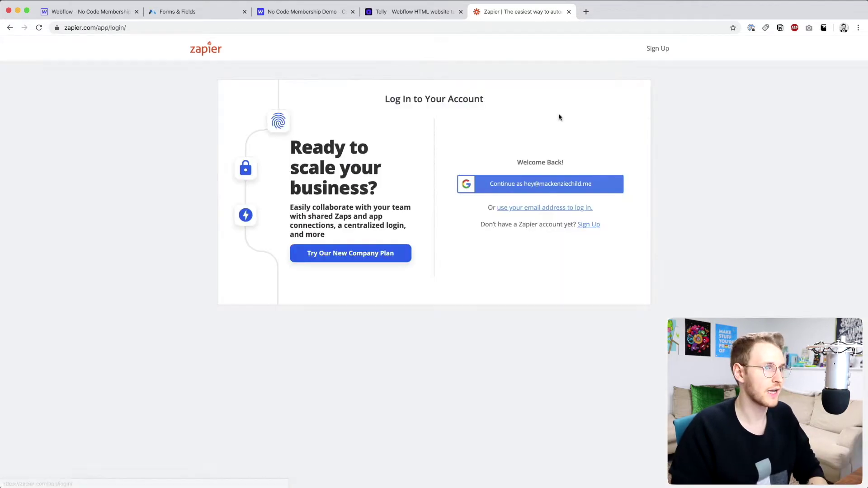
{"action": "left_click", "coordinate": [601, 184]}
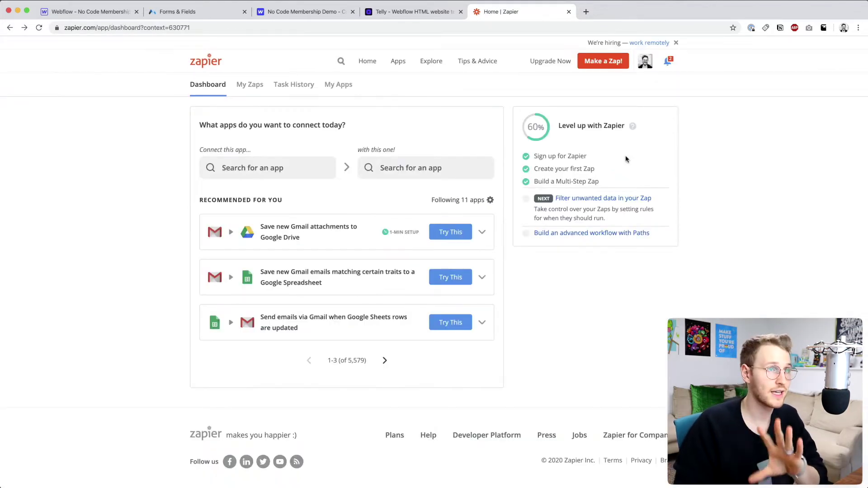
{"action": "left_click", "coordinate": [199, 12]}
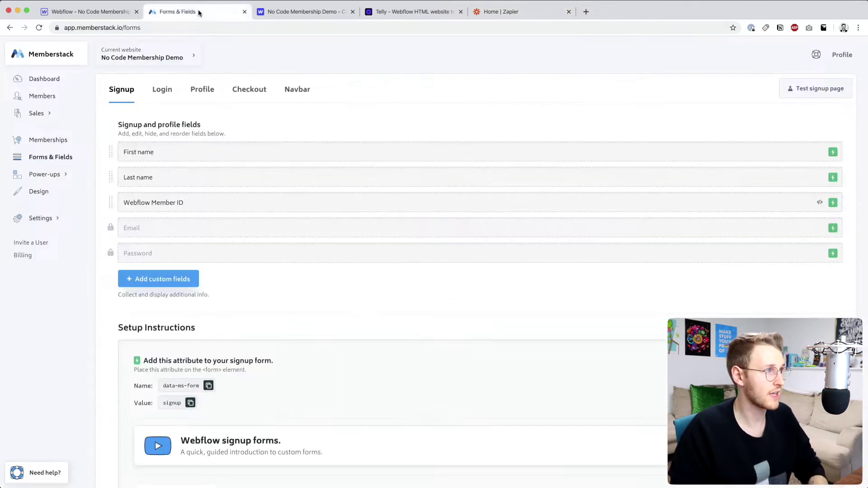
- Go to Memberstack's Power-ups > Integrations and expand the Zapier integration instructions
{"action": "left_click", "coordinate": [57, 175]}
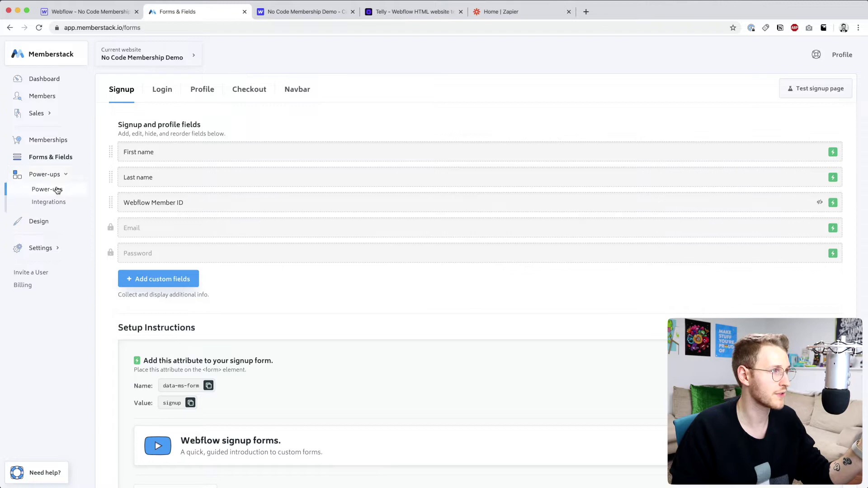
{"action": "left_click", "coordinate": [57, 189]}
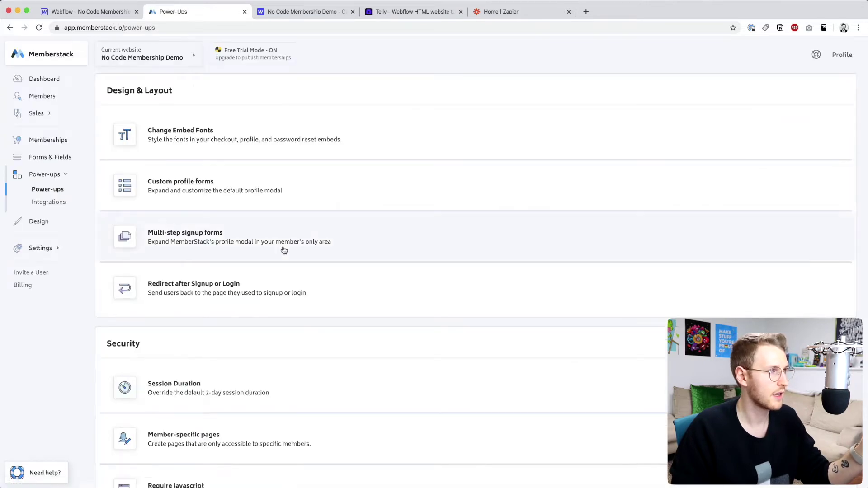
{"action": "scroll", "coordinate": [282, 249], "scroll_direction": "down", "scroll_amount": 1}
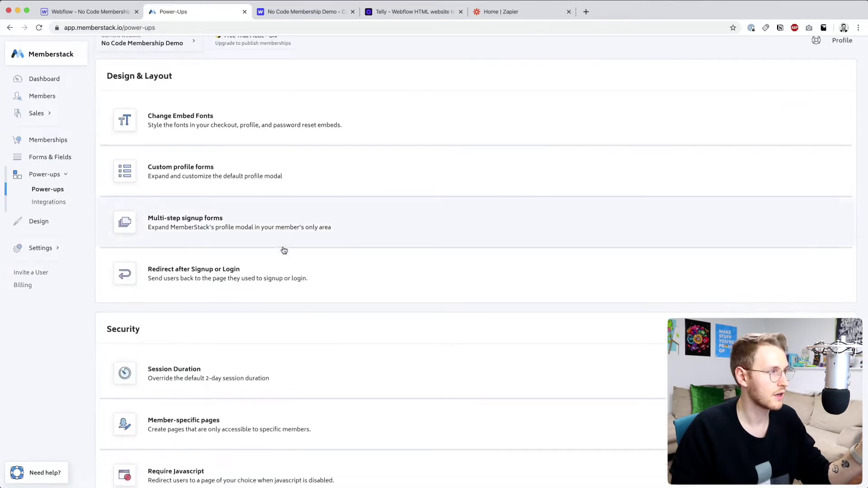
{"action": "left_click", "coordinate": [60, 203]}
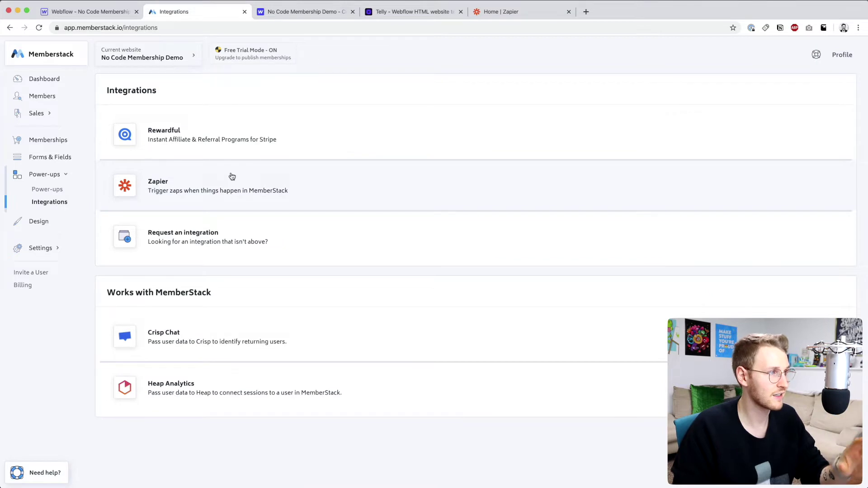
{"action": "left_click", "coordinate": [232, 177]}
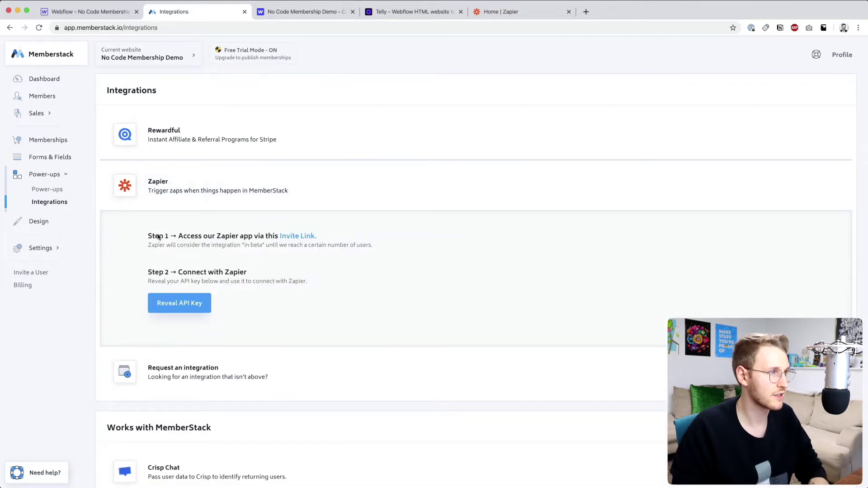
- Accept the MemberStack Zapier app invite and reveal the Memberstack API key
{"action": "left_click", "coordinate": [296, 237]}
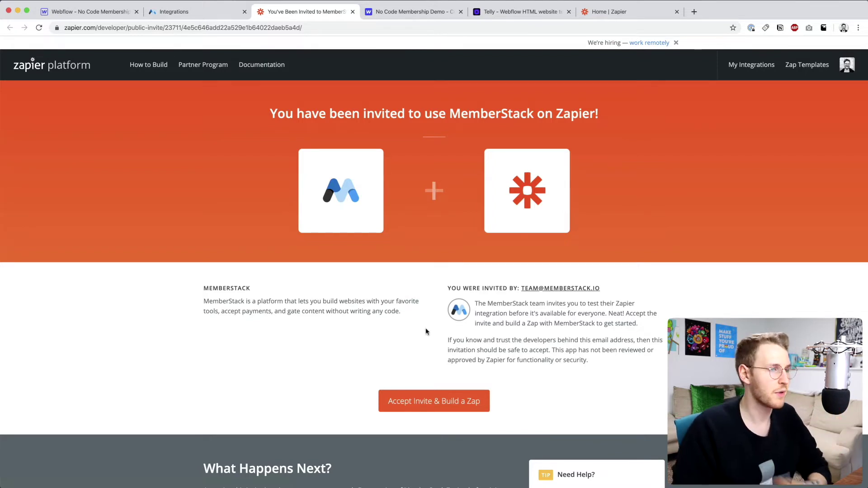
{"action": "left_click", "coordinate": [435, 402]}
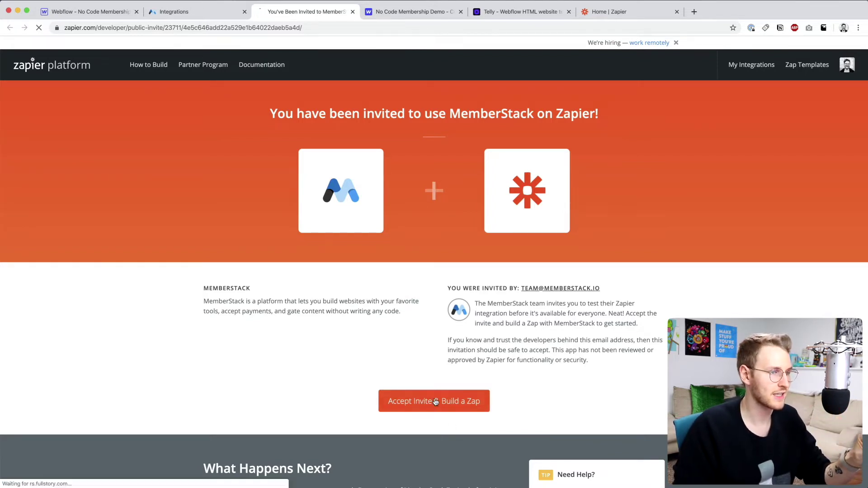
{"action": "key", "text": "super+w"}
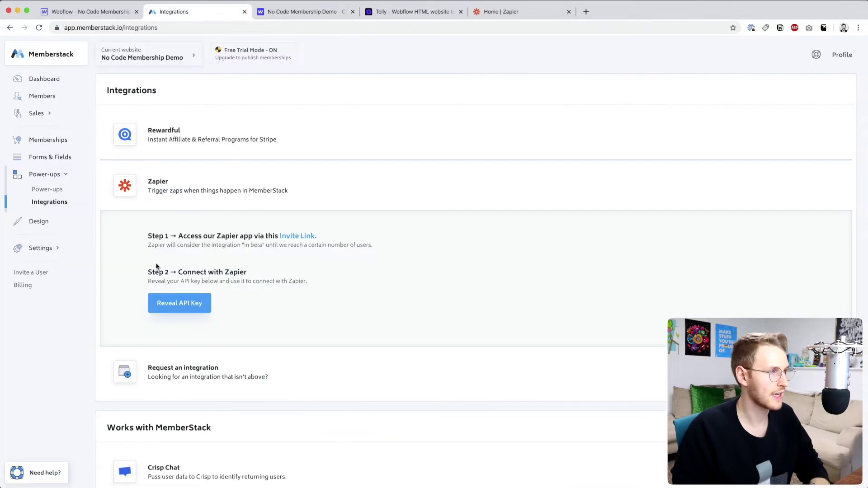
{"action": "left_click_drag", "start_coordinate": [145, 275], "coordinate": [247, 273]}
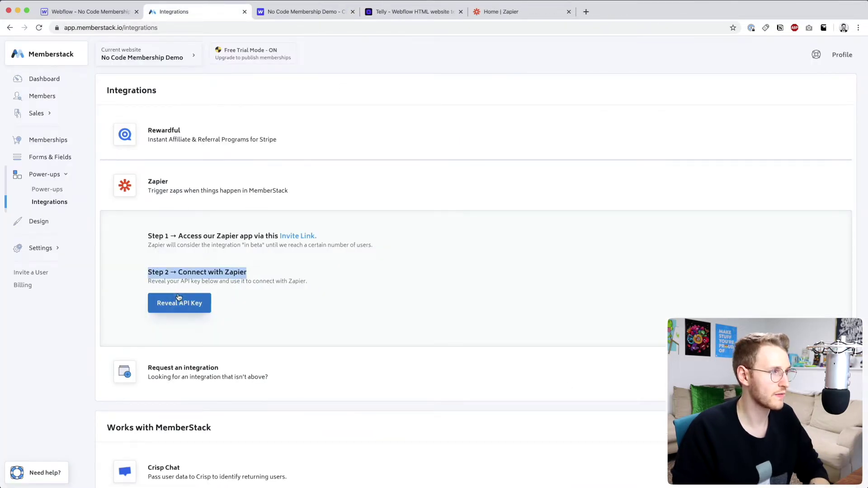
{"action": "left_click", "coordinate": [187, 299]}
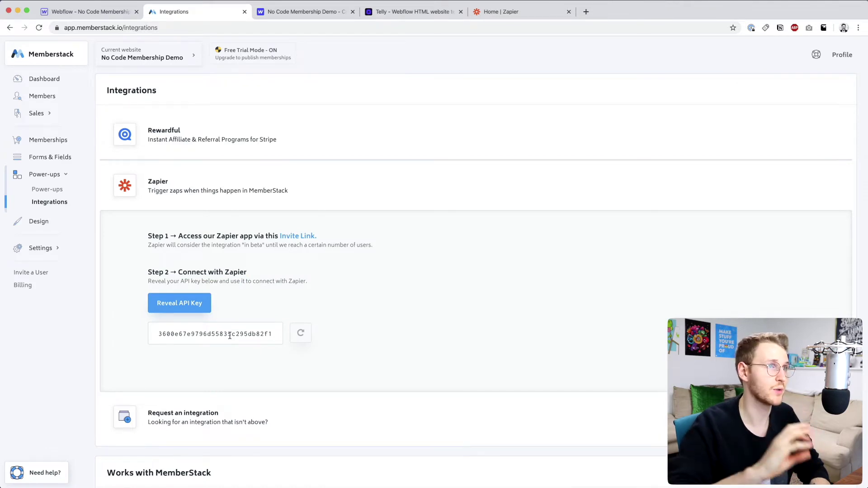
- Start a new zap with MemberStack (1.2.0) New Member as the trigger event
{"action": "left_click", "coordinate": [517, 12]}
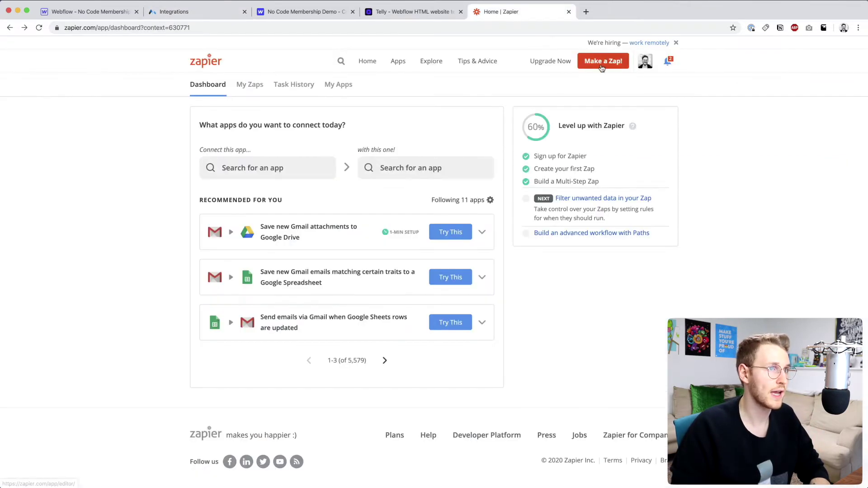
{"action": "left_click", "coordinate": [602, 63]}
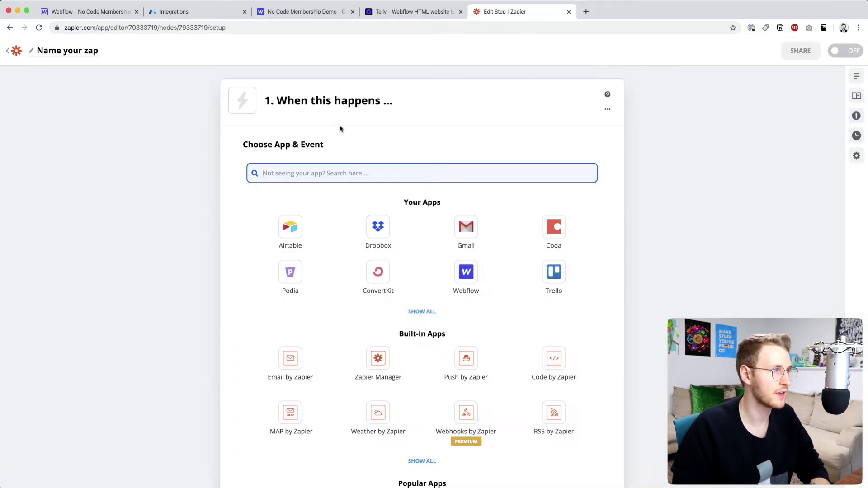
{"action": "type", "text": "Member"}
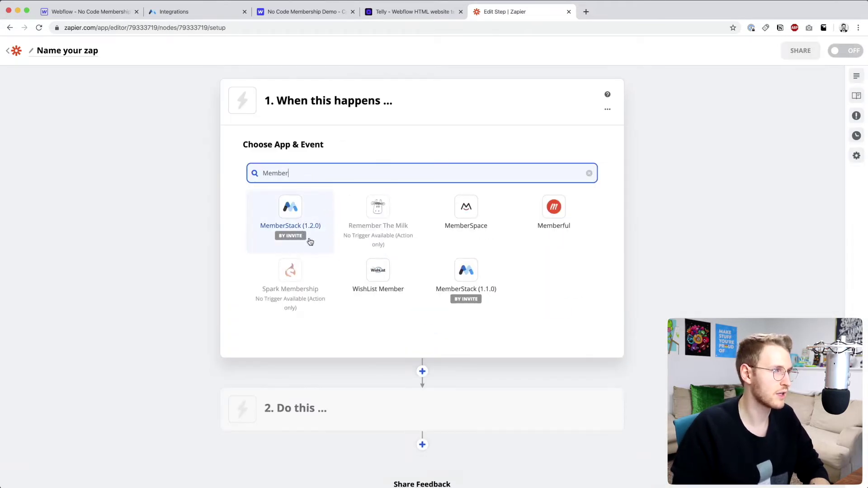
{"action": "left_click", "coordinate": [317, 217]}
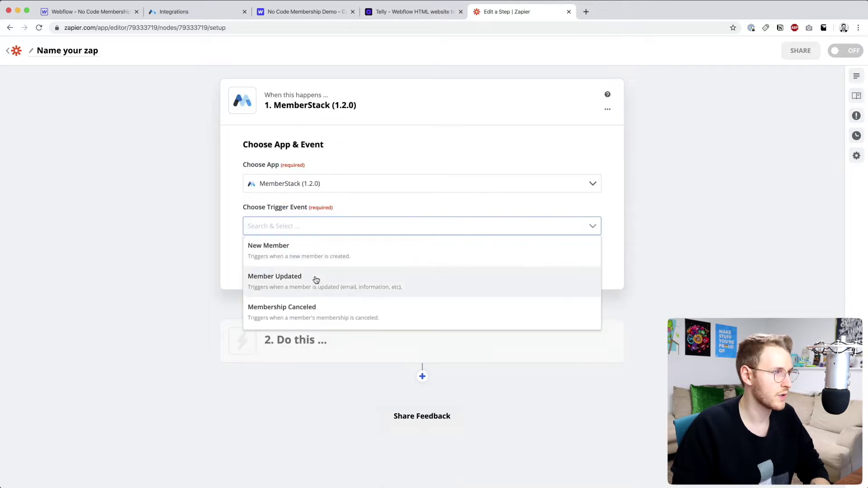
{"action": "scroll", "coordinate": [316, 281], "scroll_direction": "down", "scroll_amount": 1}
{"action": "scroll", "coordinate": [272, 257], "scroll_direction": "up", "scroll_amount": 1}
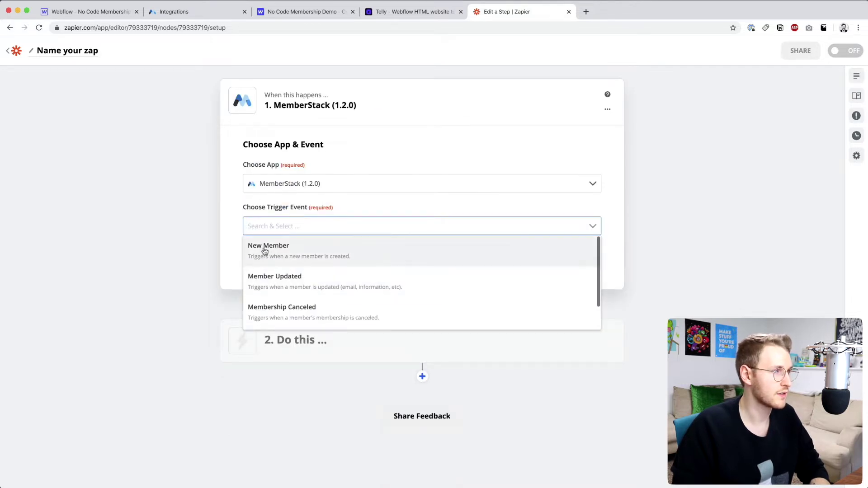
{"action": "left_click", "coordinate": [321, 251]}
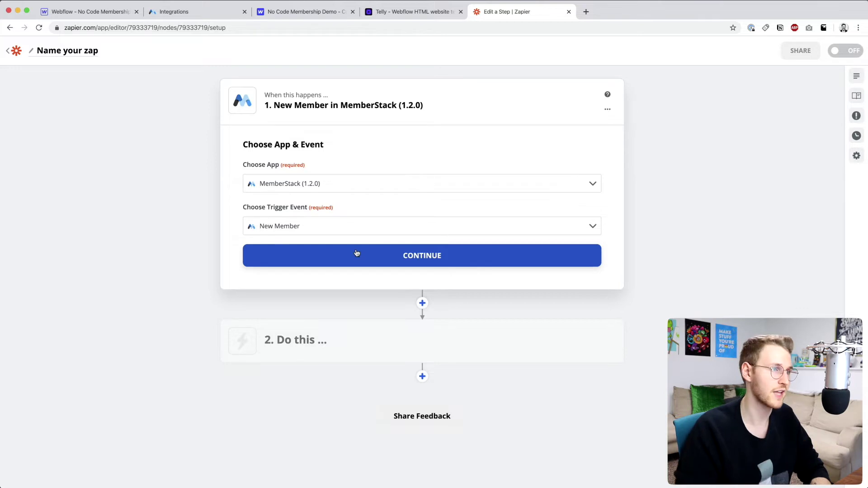
- Connect the No Code Membership Demo MemberStack account to the trigger and continue
{"action": "left_click", "coordinate": [357, 253]}
{"action": "left_click", "coordinate": [398, 176]}
{"action": "left_click", "coordinate": [331, 207]}
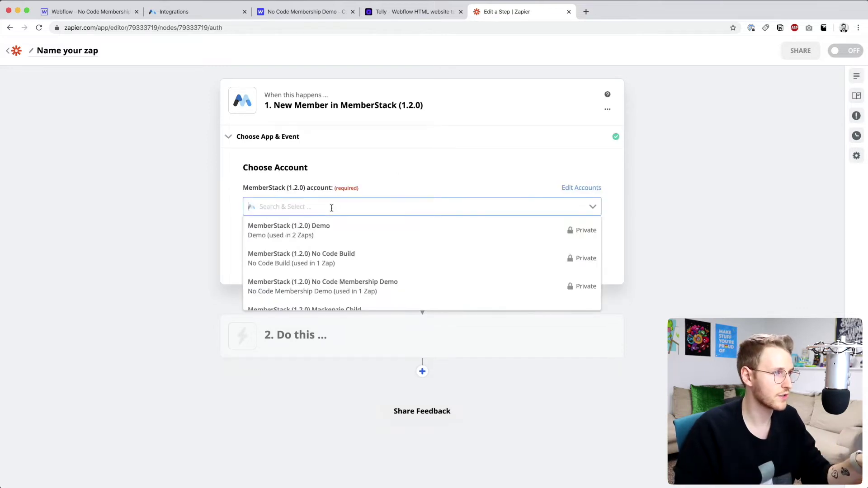
{"action": "scroll", "coordinate": [362, 264], "scroll_direction": "down", "scroll_amount": 2}
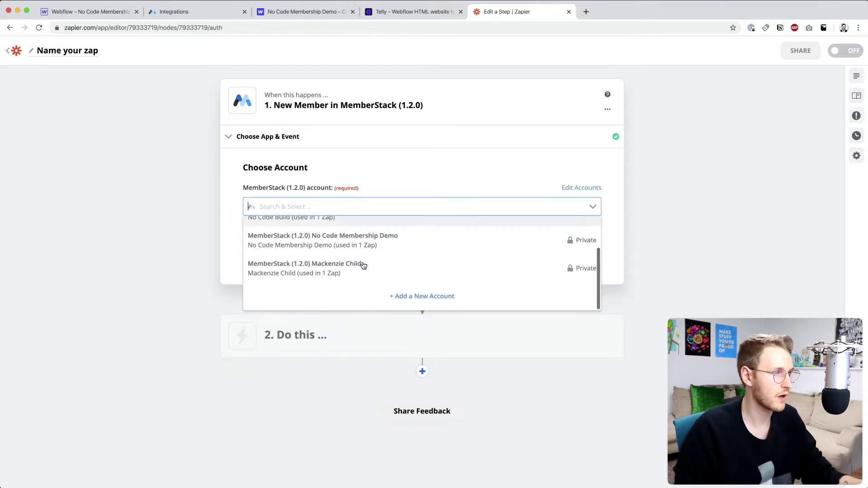
{"action": "left_click", "coordinate": [435, 297]}
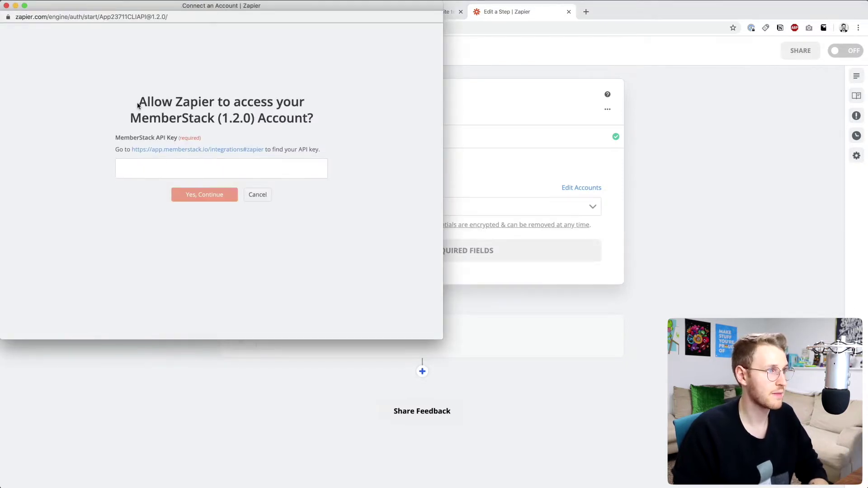
{"action": "left_click_drag", "start_coordinate": [138, 105], "coordinate": [324, 132]}
{"action": "key", "text": "super+w"}
{"action": "left_click", "coordinate": [467, 210]}
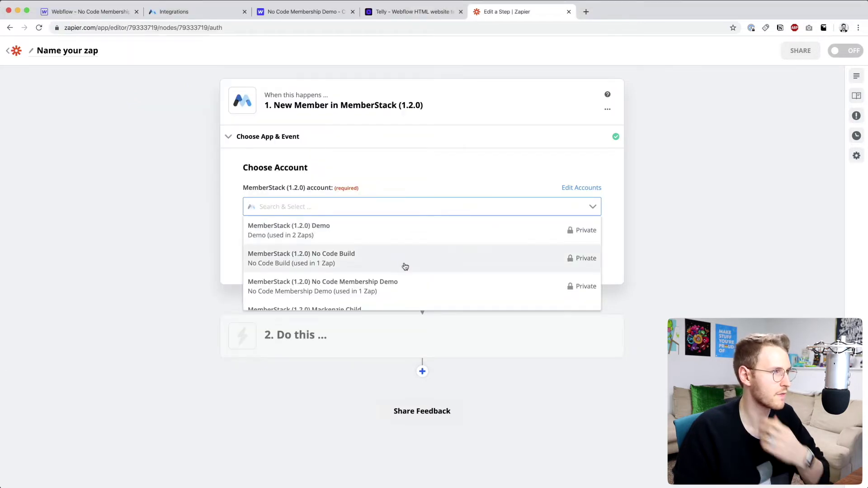
{"action": "scroll", "coordinate": [406, 267], "scroll_direction": "down", "scroll_amount": 1}
{"action": "left_click", "coordinate": [405, 266]}
{"action": "left_click", "coordinate": [385, 251]}
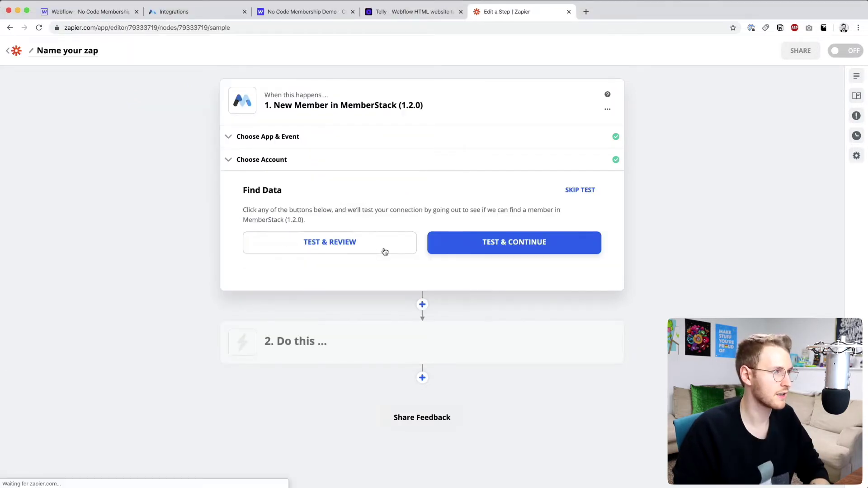
- Test the trigger to pull the Member A sample, review its fields, and finish editing
{"action": "left_click", "coordinate": [326, 243]}
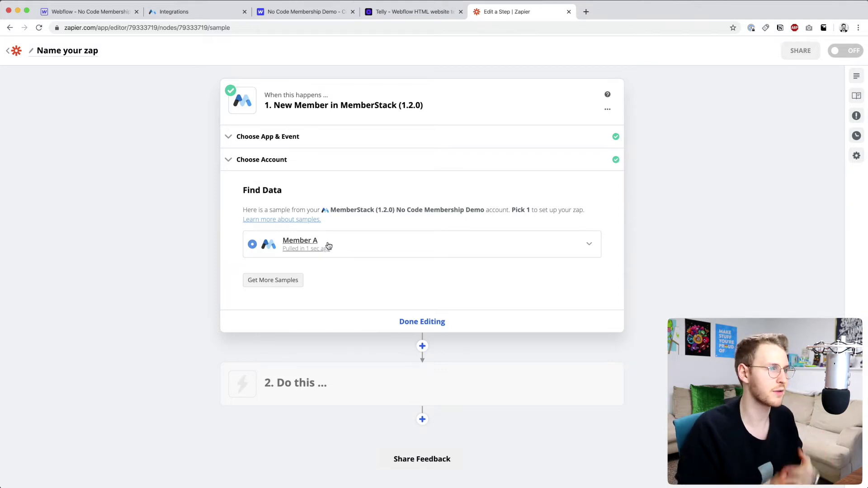
{"action": "left_click", "coordinate": [328, 246]}
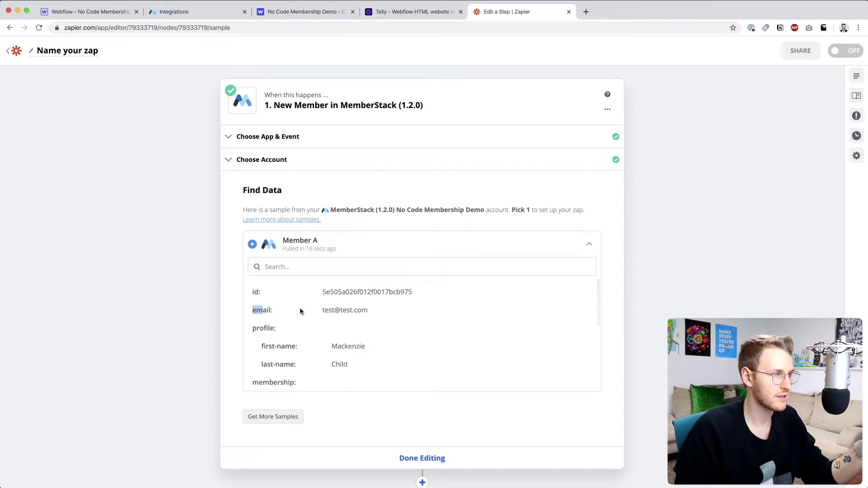
{"action": "scroll", "coordinate": [352, 305], "scroll_direction": "down", "scroll_amount": 2}
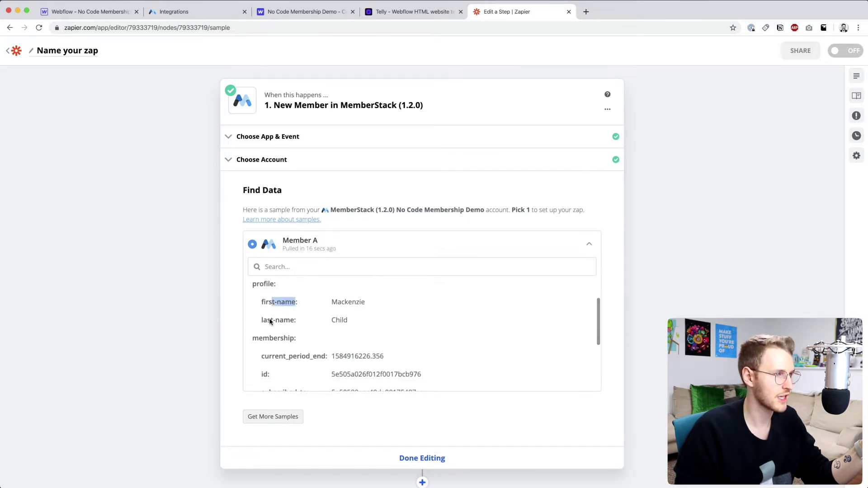
{"action": "scroll", "coordinate": [288, 325], "scroll_direction": "down", "scroll_amount": 5}
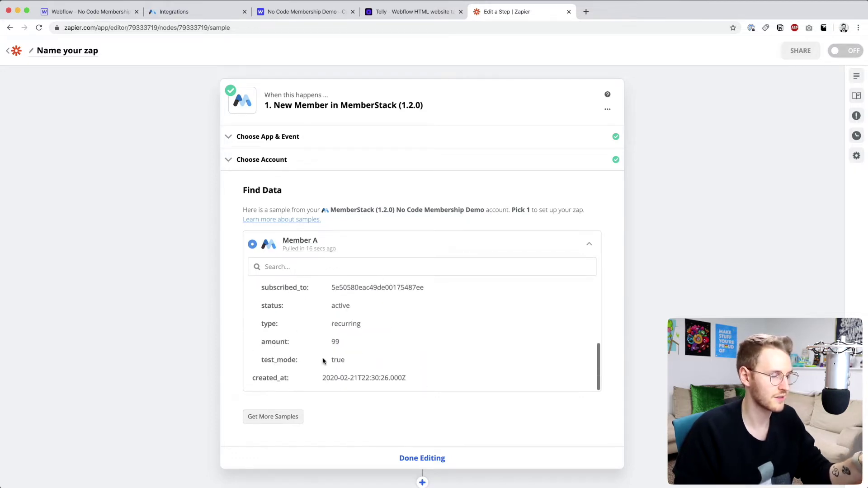
{"action": "scroll", "coordinate": [388, 419], "scroll_direction": "down", "scroll_amount": 2}
{"action": "left_click", "coordinate": [396, 415]}
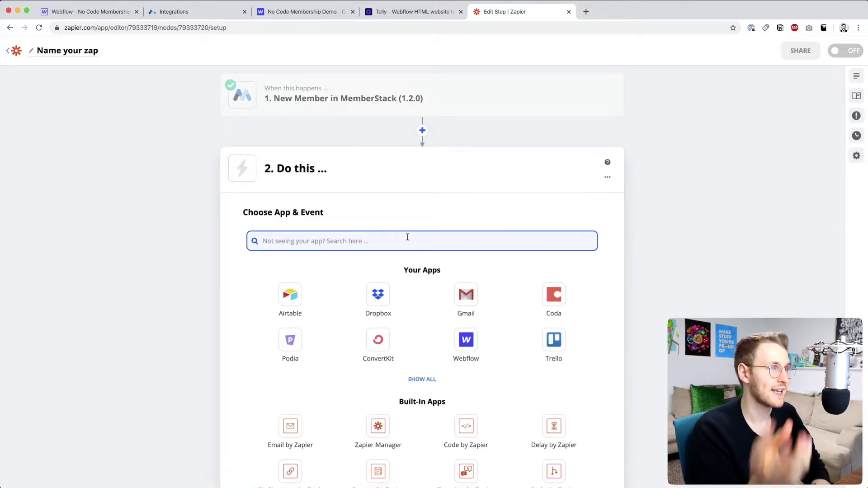
- Choose Webflow as step 2's app with Create Live Item as the action event
{"action": "type", "text": "Webf"}
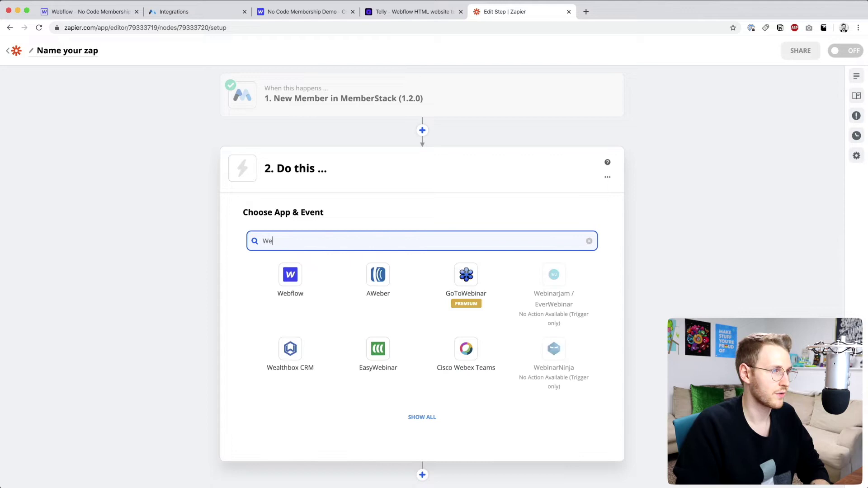
{"action": "left_click", "coordinate": [297, 282]}
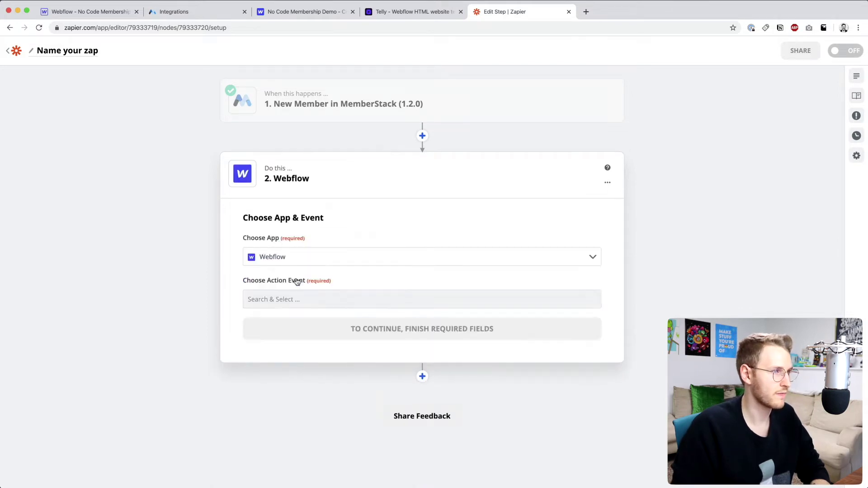
{"action": "left_click", "coordinate": [361, 300]}
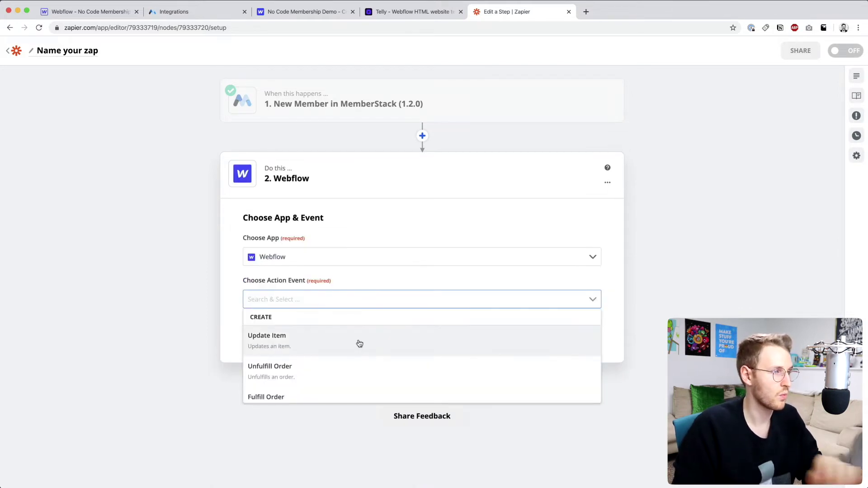
{"action": "scroll", "coordinate": [360, 344], "scroll_direction": "down", "scroll_amount": 4}
{"action": "scroll", "coordinate": [359, 344], "scroll_direction": "down", "scroll_amount": 1}
{"action": "scroll", "coordinate": [360, 344], "scroll_direction": "up", "scroll_amount": 3}
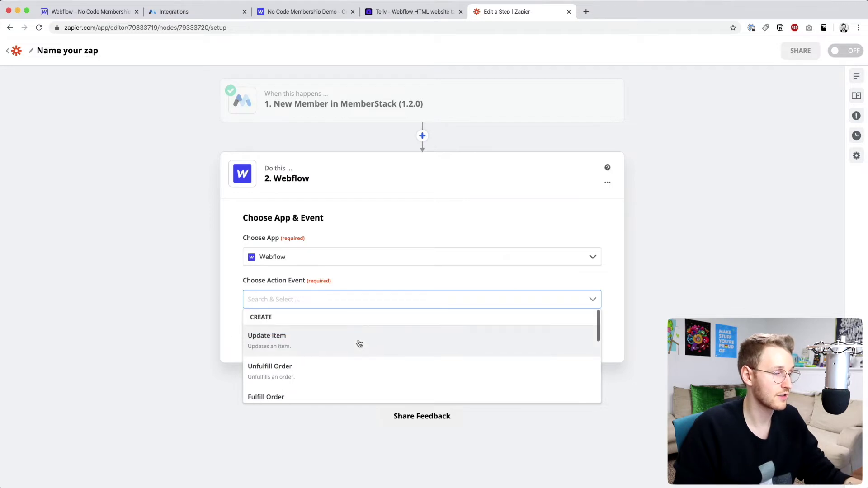
{"action": "scroll", "coordinate": [359, 343], "scroll_direction": "down", "scroll_amount": 3}
{"action": "scroll", "coordinate": [359, 343], "scroll_direction": "down", "scroll_amount": 1}
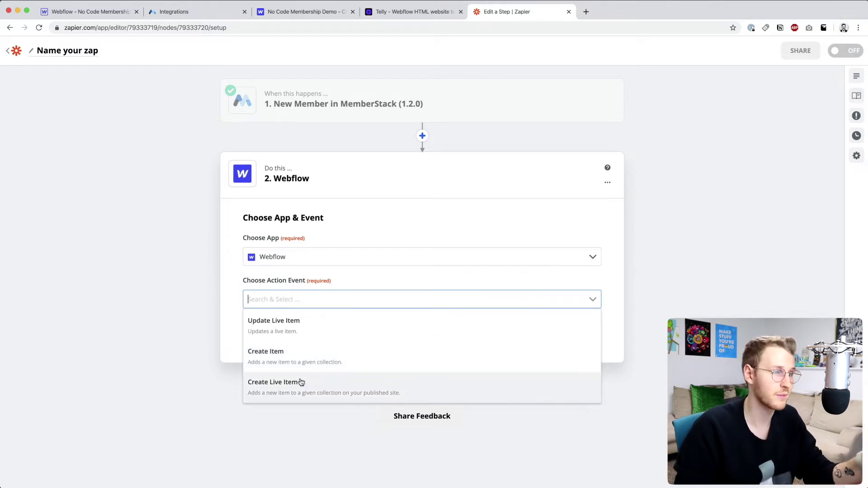
{"action": "left_click", "coordinate": [276, 390]}
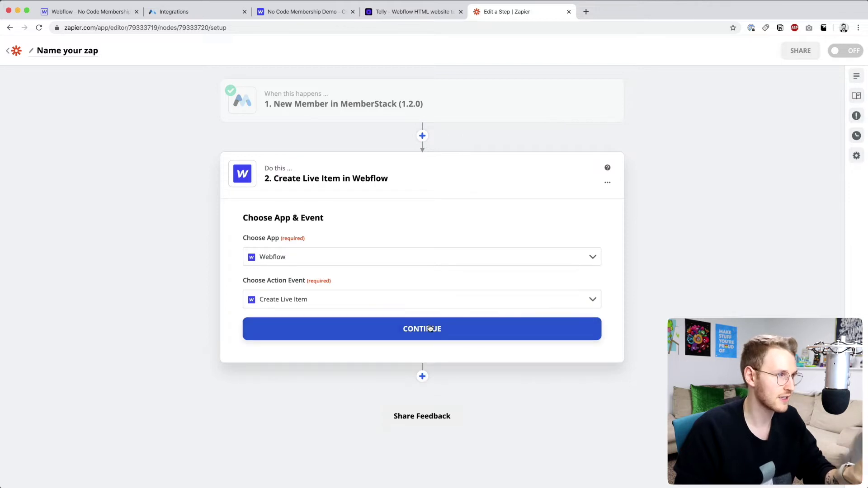
{"action": "left_click", "coordinate": [429, 328]}
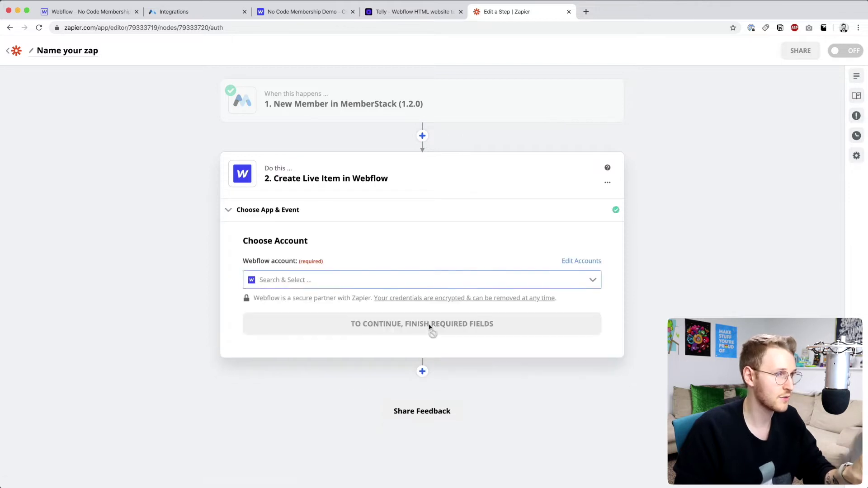
- Check the Webflow project's Integrations API Access section, then select the existing Webflow account
{"action": "left_click", "coordinate": [518, 282]}
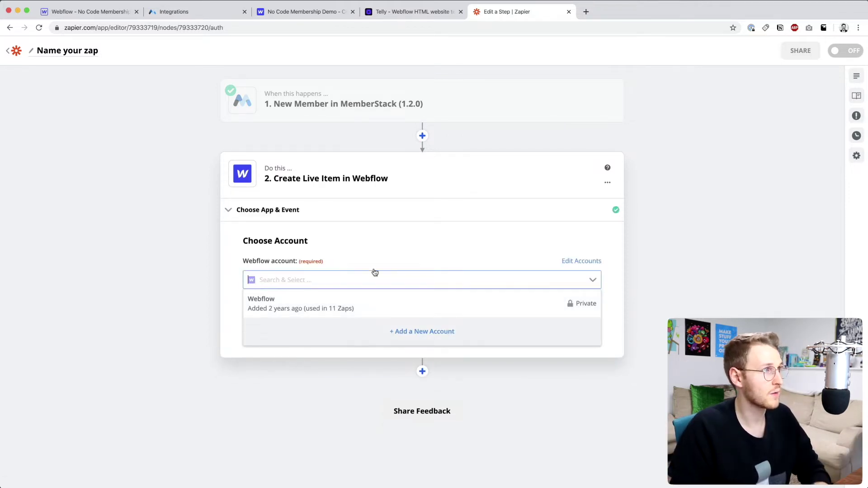
{"action": "key", "text": "super+3"}
{"action": "left_click", "coordinate": [433, 132]}
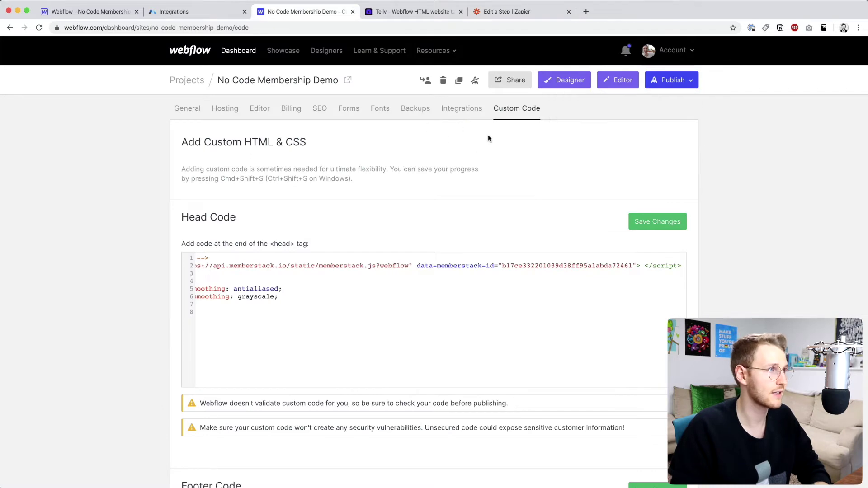
{"action": "left_click", "coordinate": [470, 111]}
{"action": "scroll", "coordinate": [465, 284], "scroll_direction": "down", "scroll_amount": 15}
{"action": "left_click_drag", "start_coordinate": [180, 189], "coordinate": [233, 190]}
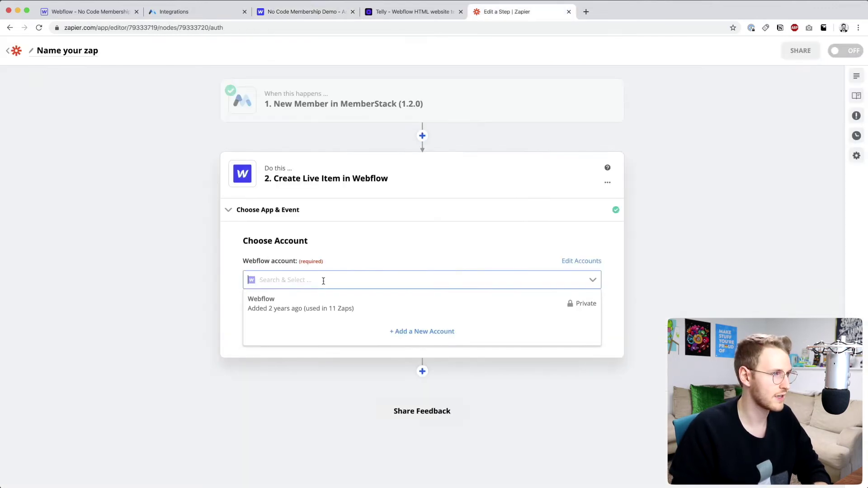
{"action": "left_click", "coordinate": [312, 305]}
- Set the Webflow item's site to No Code Membership Demo and its collection to Members
{"action": "left_click", "coordinate": [438, 325]}
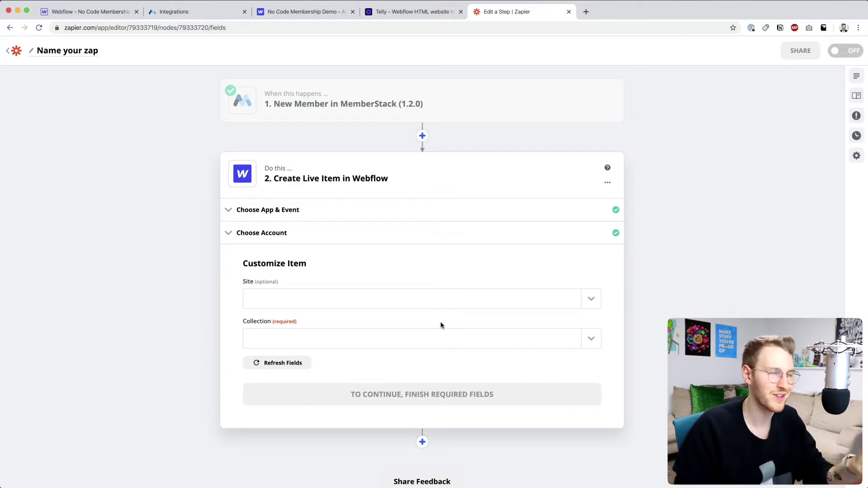
{"action": "left_click", "coordinate": [508, 306]}
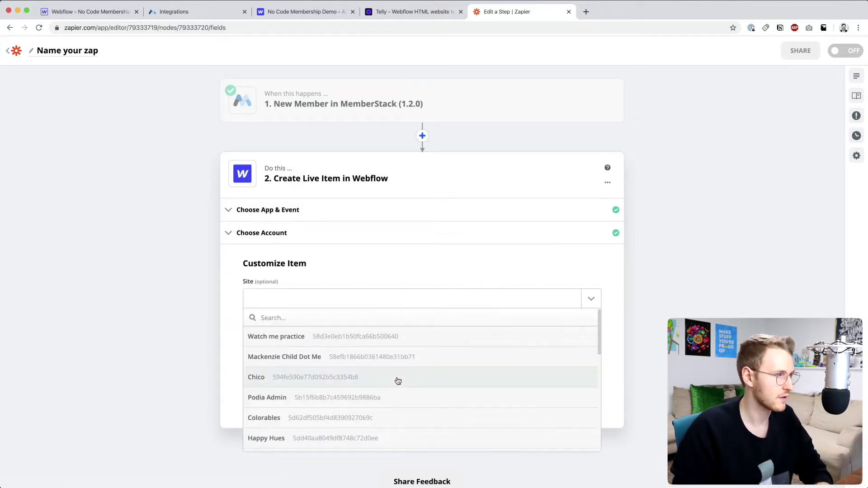
{"action": "scroll", "coordinate": [398, 380], "scroll_direction": "down", "scroll_amount": 4}
{"action": "scroll", "coordinate": [397, 380], "scroll_direction": "up", "scroll_amount": 4}
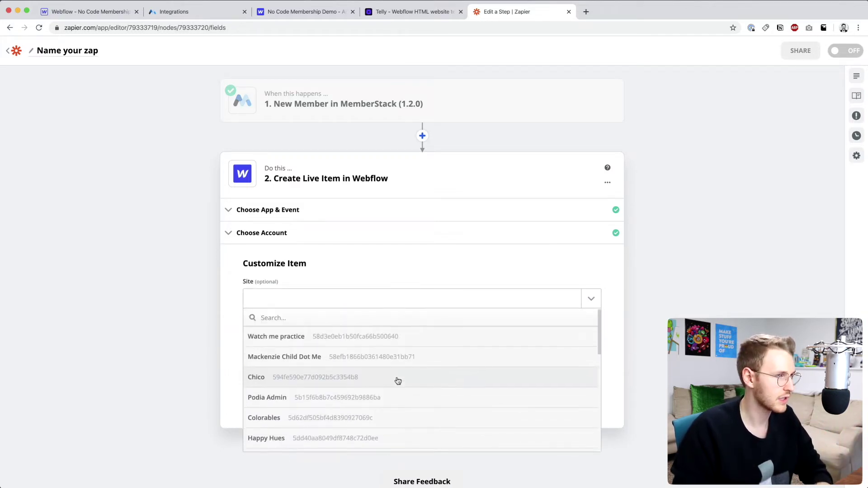
{"action": "scroll", "coordinate": [363, 386], "scroll_direction": "down", "scroll_amount": 10}
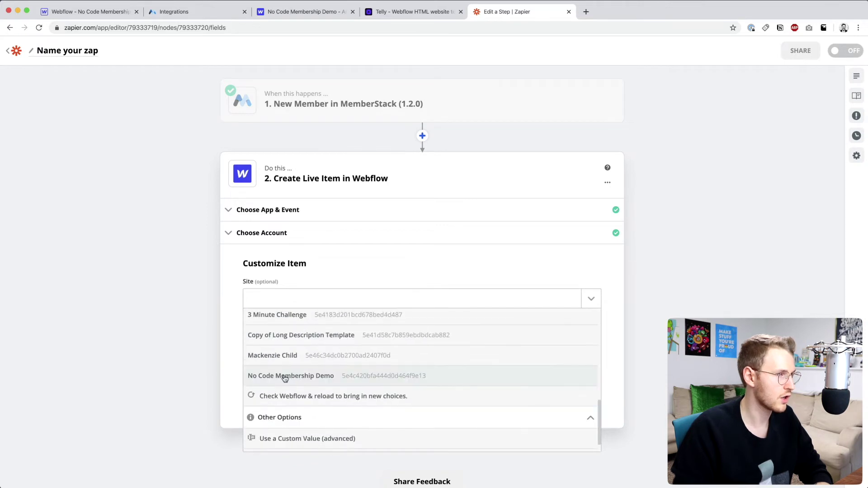
{"action": "left_click", "coordinate": [285, 376]}
{"action": "left_click", "coordinate": [503, 344]}
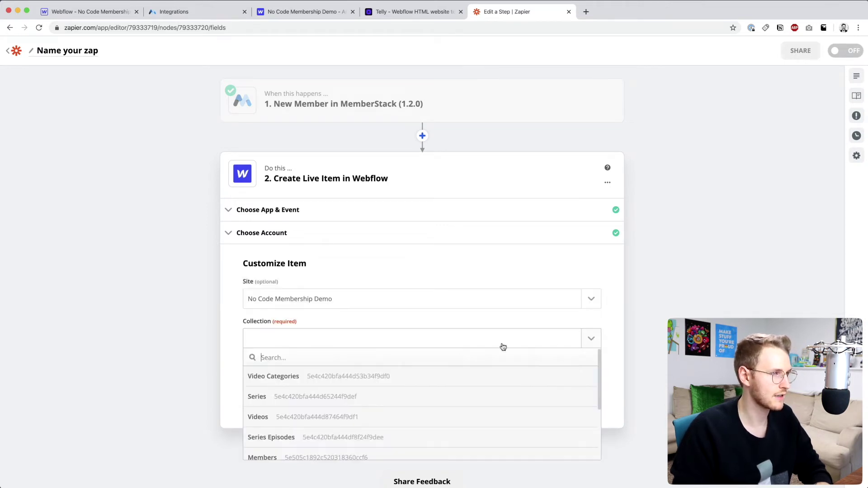
{"action": "scroll", "coordinate": [294, 416], "scroll_direction": "down", "scroll_amount": 2}
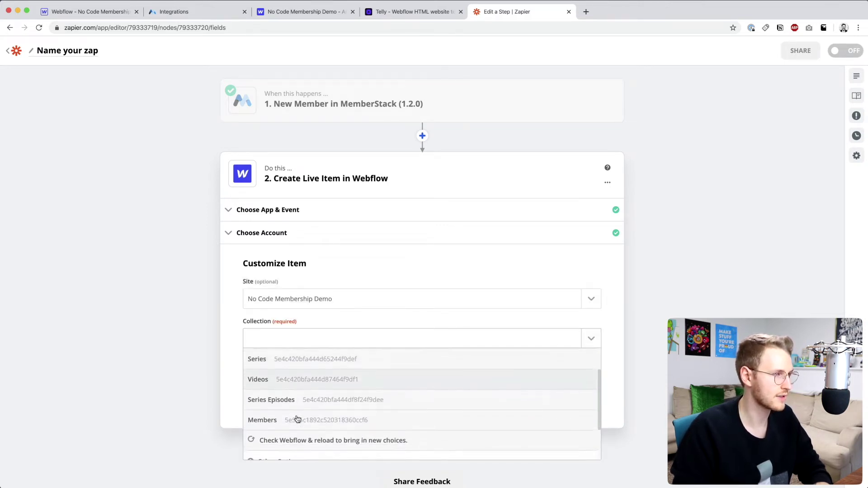
{"action": "left_click", "coordinate": [267, 415]}
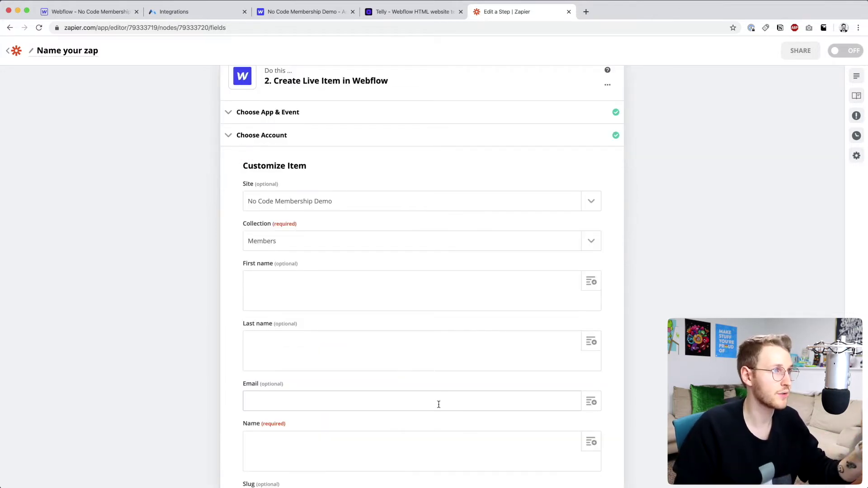
- Check Webflow's Members fields, then map Profile First Name, Profile Last Name and Email into them
{"action": "left_click", "coordinate": [89, 14]}
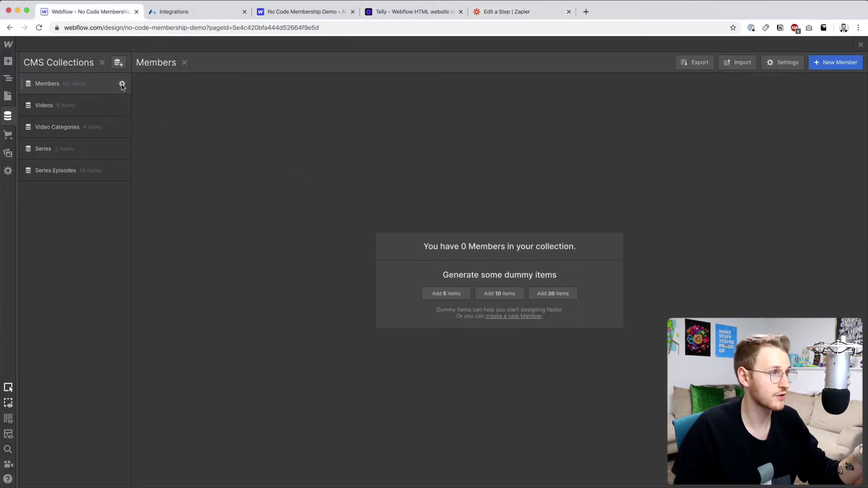
{"action": "left_click", "coordinate": [122, 84]}
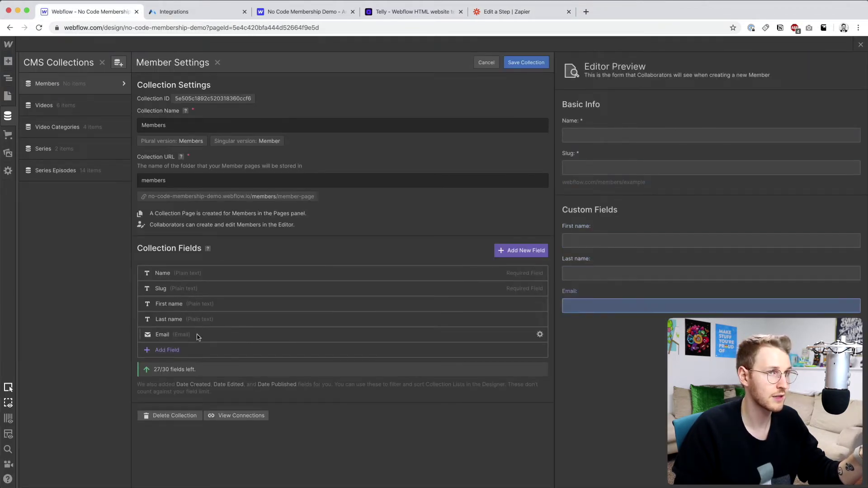
{"action": "key", "text": "ctrl+shift+Tab"}
{"action": "scroll", "coordinate": [317, 335], "scroll_direction": "down", "scroll_amount": 3}
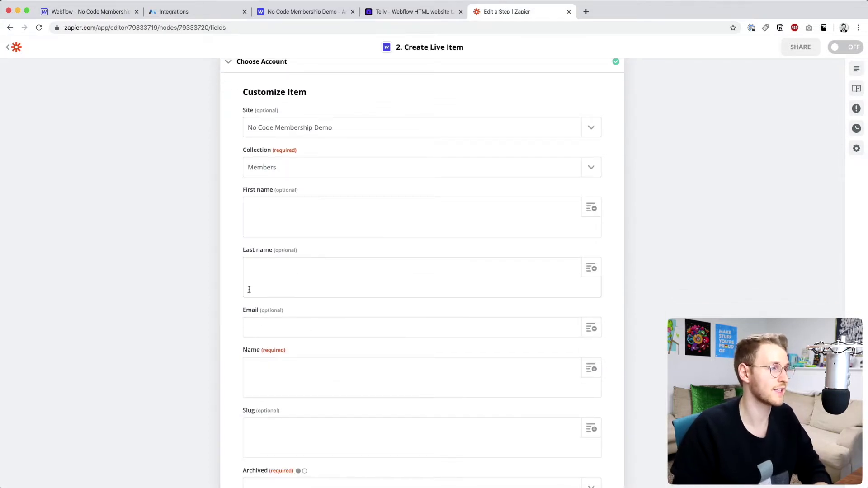
{"action": "left_click", "coordinate": [589, 211]}
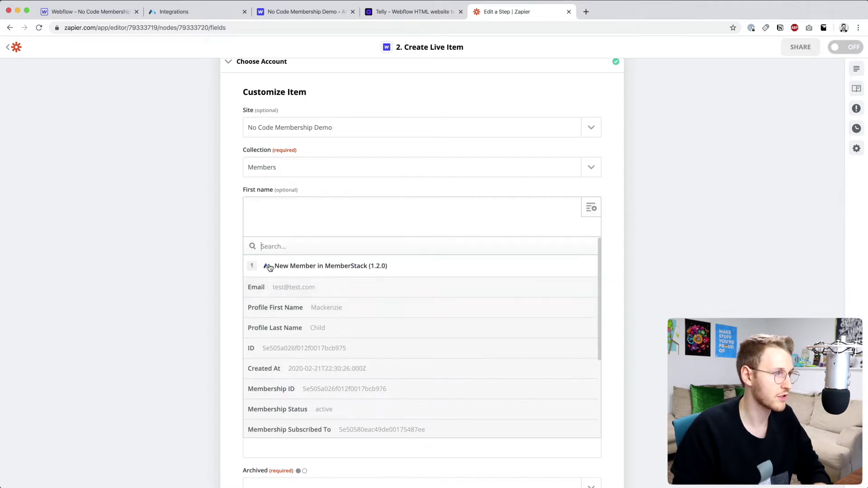
{"action": "left_click", "coordinate": [345, 312]}
{"action": "left_click", "coordinate": [316, 388]}
{"action": "left_click", "coordinate": [592, 330]}
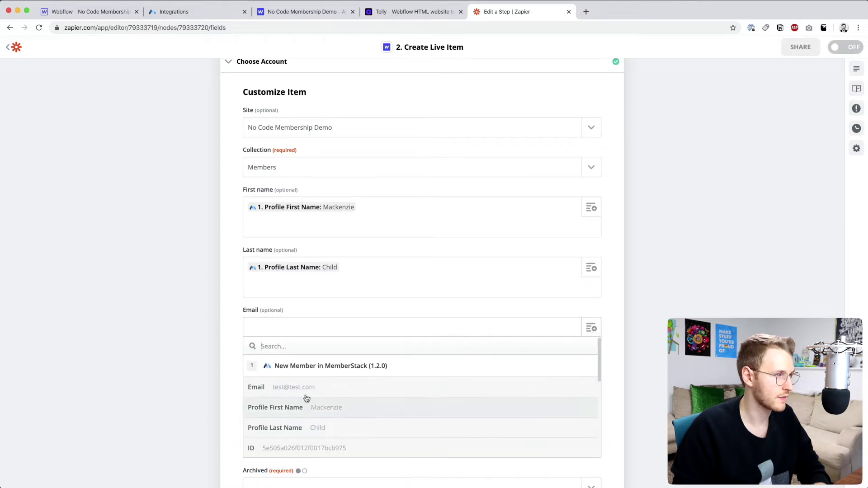
{"action": "left_click", "coordinate": [316, 390]}
{"action": "scroll", "coordinate": [350, 388], "scroll_direction": "down", "scroll_amount": 2}
{"action": "key", "text": "super+1"}
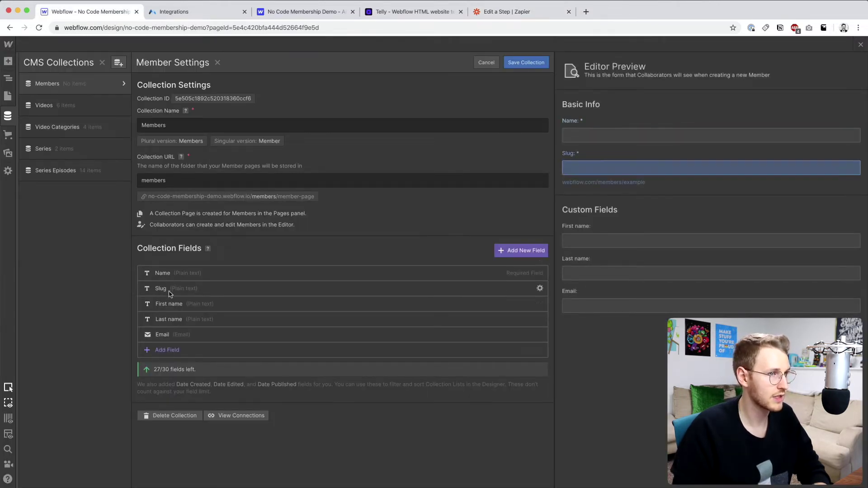
- Map Name to Profile First Name plus Profile Last Name, and Slug to the member ID
{"action": "left_click", "coordinate": [513, 13]}
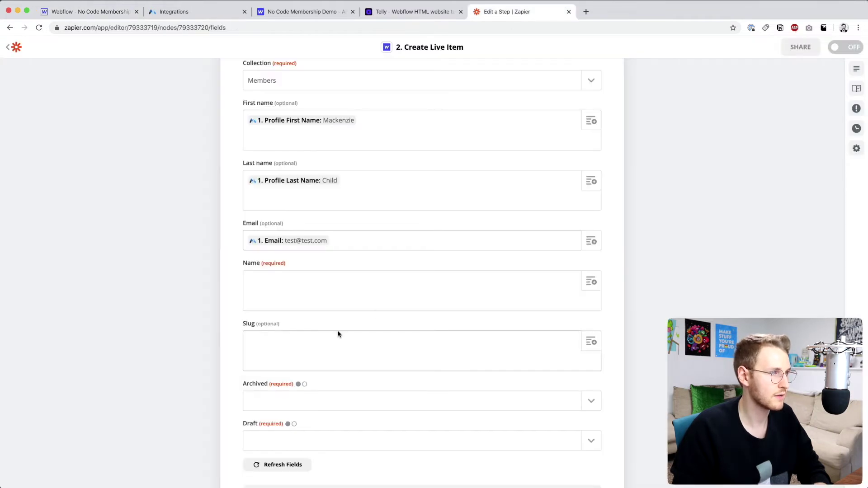
{"action": "left_click", "coordinate": [591, 281]}
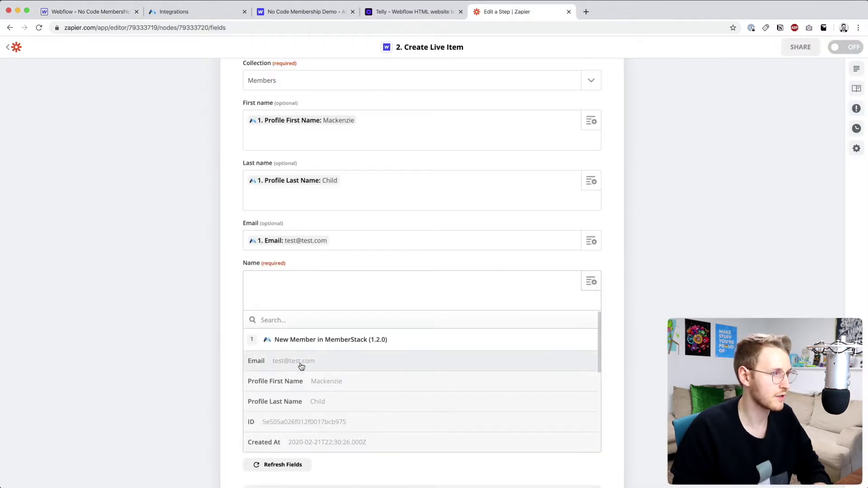
{"action": "left_click", "coordinate": [311, 380]}
{"action": "left_click", "coordinate": [591, 281]}
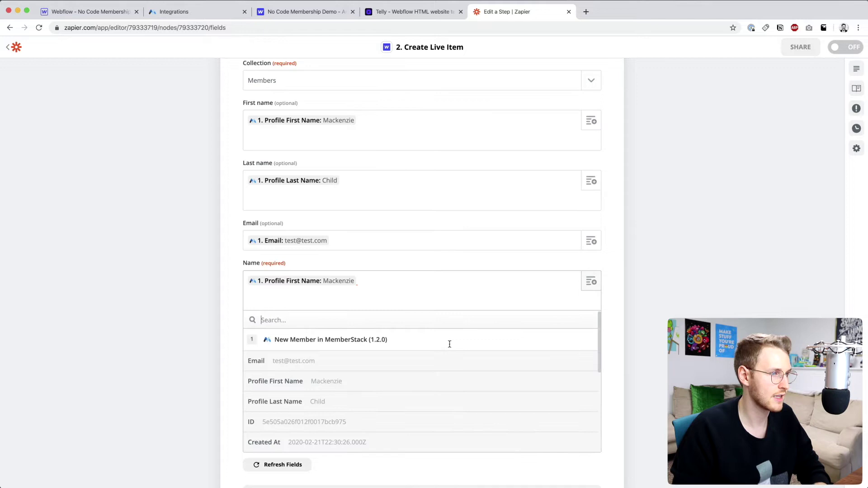
{"action": "left_click", "coordinate": [355, 401]}
{"action": "scroll", "coordinate": [442, 371], "scroll_direction": "down", "scroll_amount": 2}
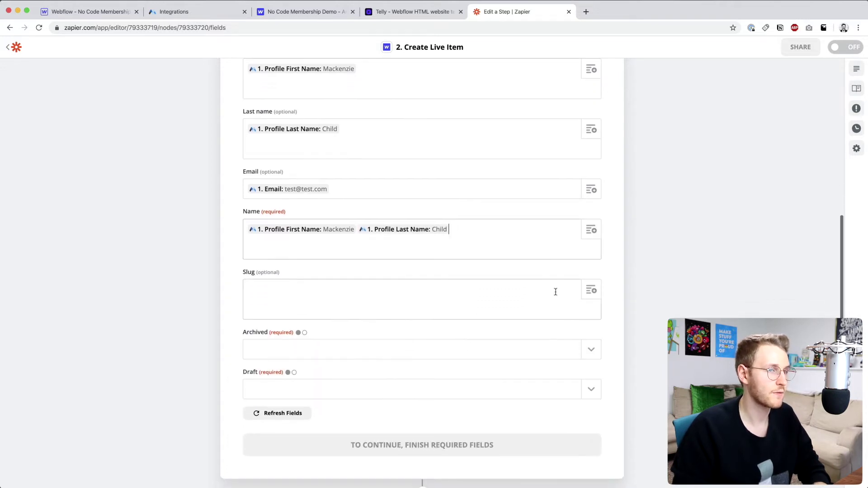
{"action": "left_click", "coordinate": [591, 290]}
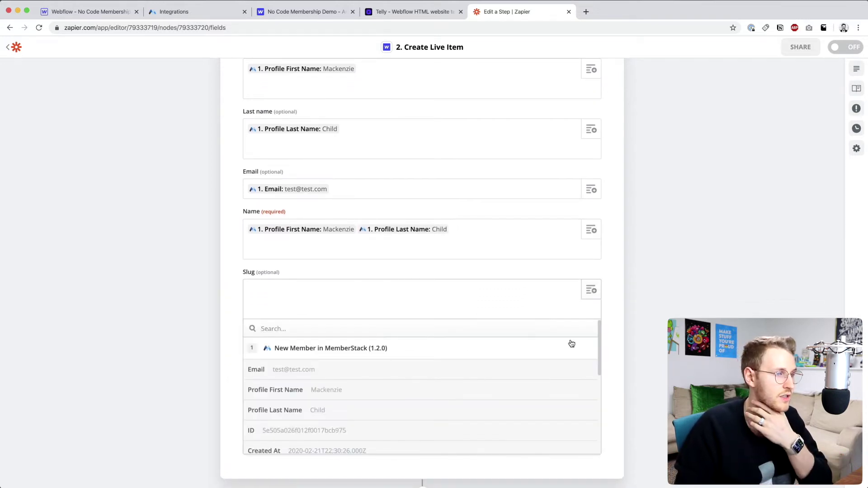
{"action": "left_click", "coordinate": [326, 432]}
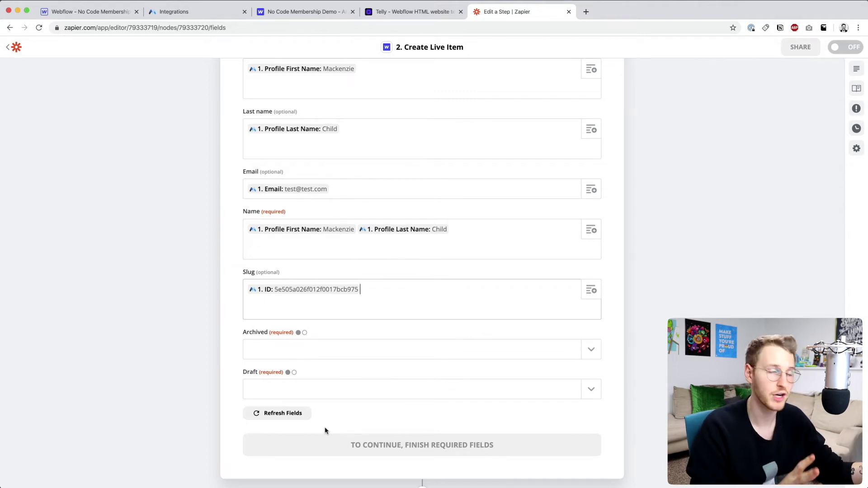
{"action": "left_click", "coordinate": [349, 293]}
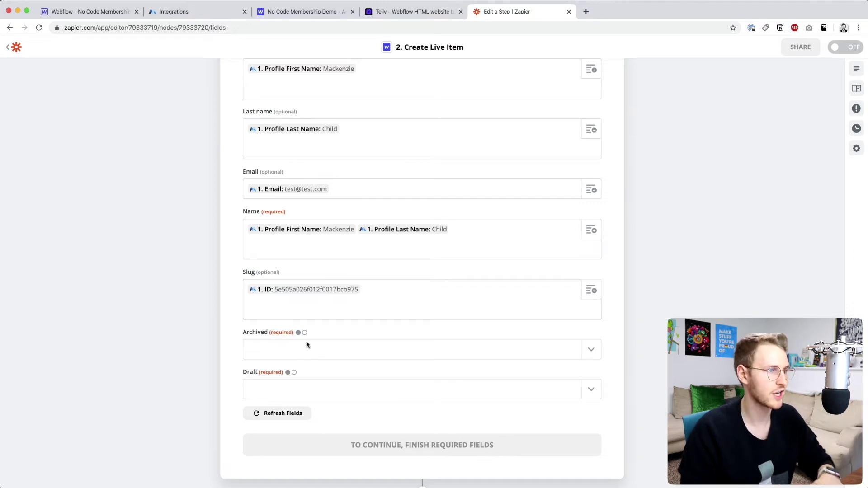
- Set both Archived and Draft to no
{"action": "scroll", "coordinate": [585, 354], "scroll_direction": "down", "scroll_amount": 1}
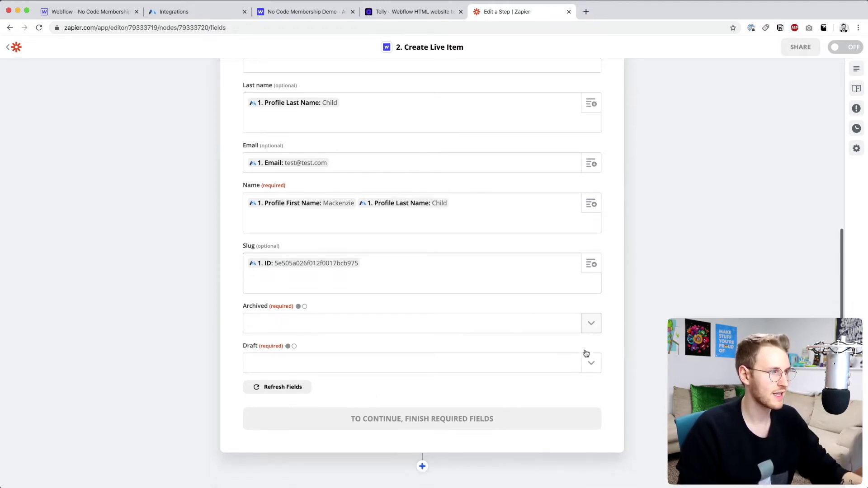
{"action": "left_click", "coordinate": [591, 318]}
{"action": "left_click", "coordinate": [358, 373]}
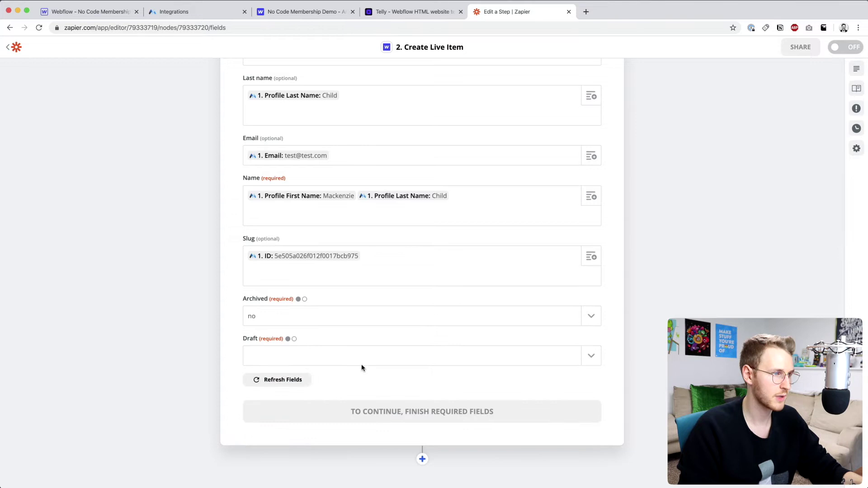
{"action": "left_click", "coordinate": [591, 356]}
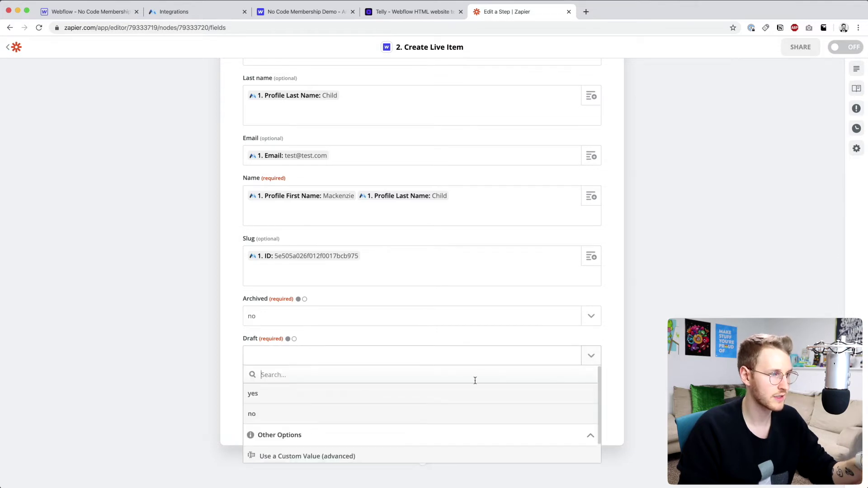
{"action": "left_click", "coordinate": [432, 415]}
{"action": "scroll", "coordinate": [431, 417], "scroll_direction": "down", "scroll_amount": 3}
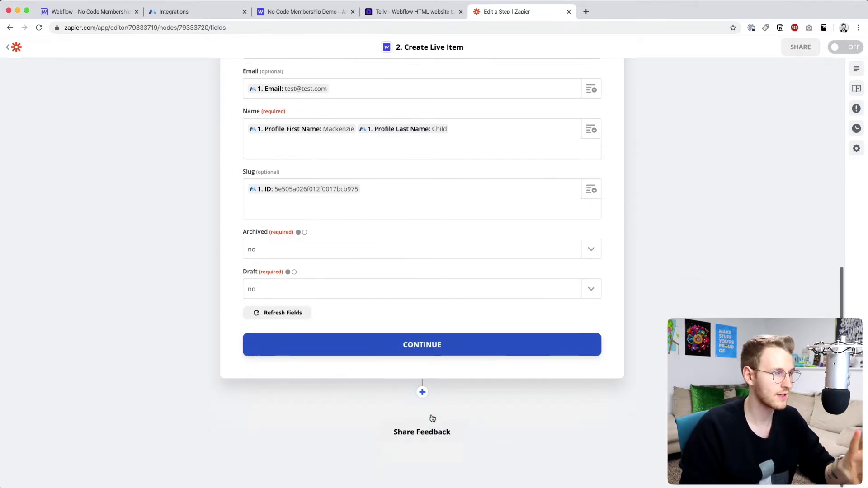
- Send a test item to Webflow and highlight the 'Collection not found: null' 404 error
{"action": "left_click", "coordinate": [421, 350]}
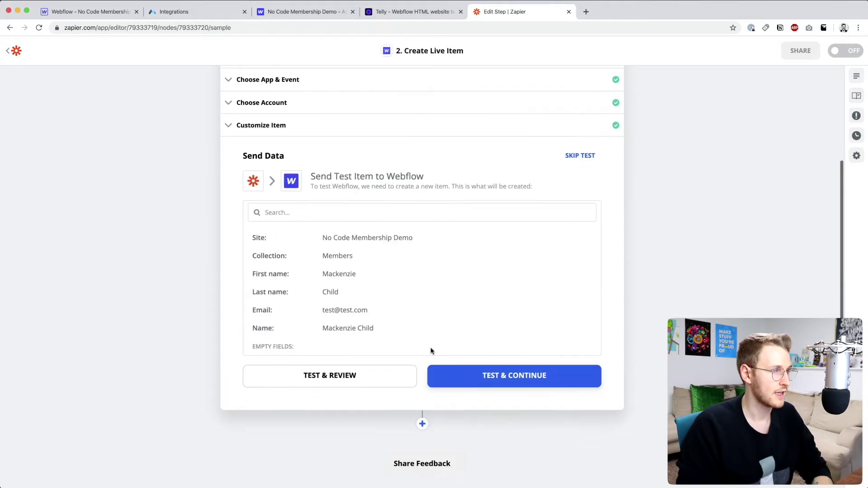
{"action": "left_click", "coordinate": [347, 377]}
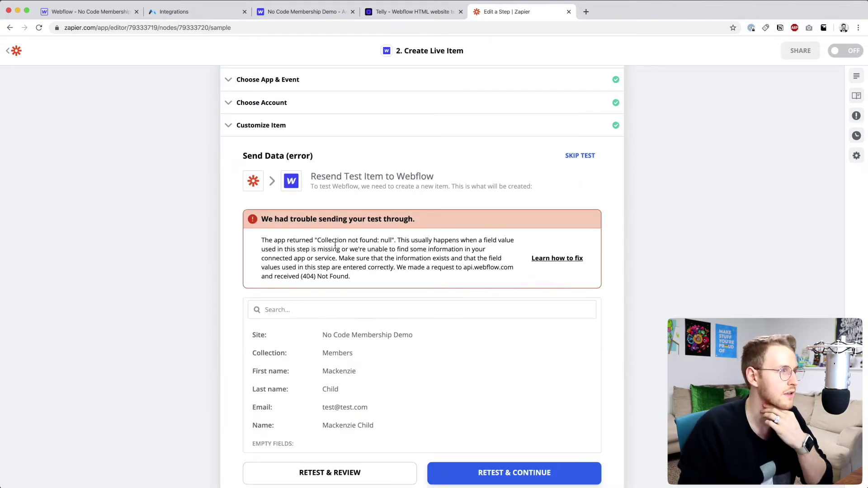
{"action": "left_click_drag", "start_coordinate": [313, 241], "coordinate": [496, 239]}
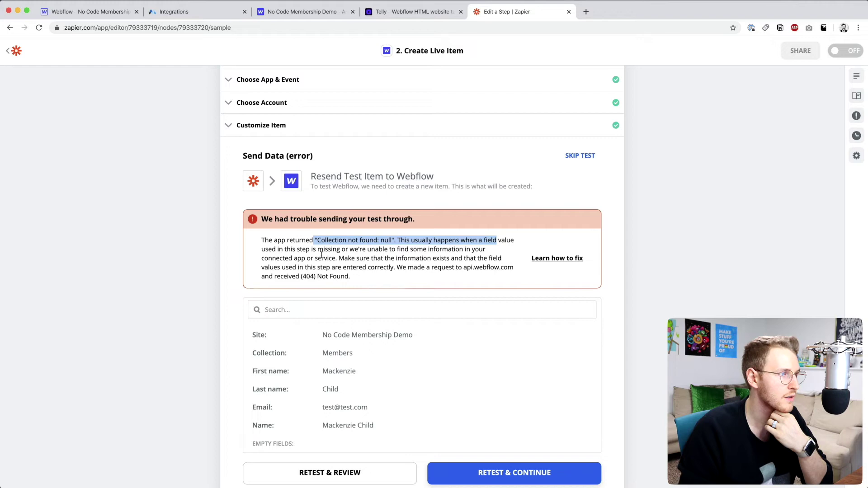
- Save the Webflow Members collection and publish the site to its selected domain
{"action": "left_click", "coordinate": [77, 15]}
{"action": "left_click", "coordinate": [526, 62]}
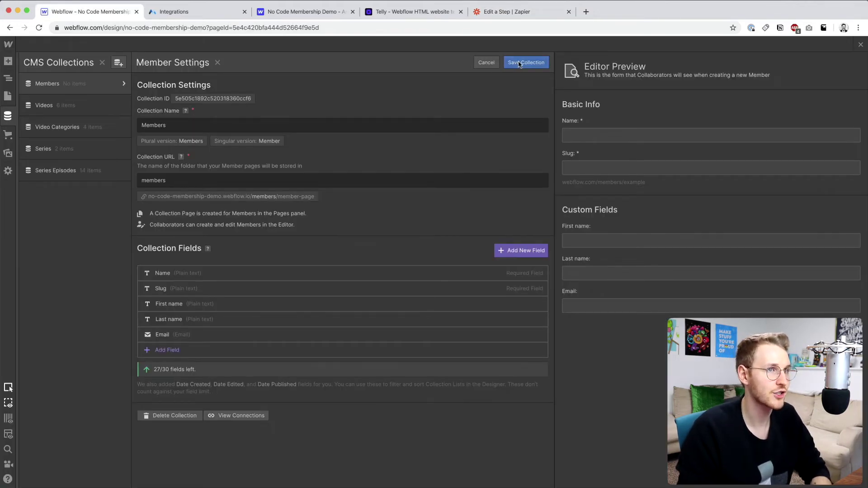
{"action": "left_click", "coordinate": [860, 44]}
{"action": "left_click", "coordinate": [738, 44]}
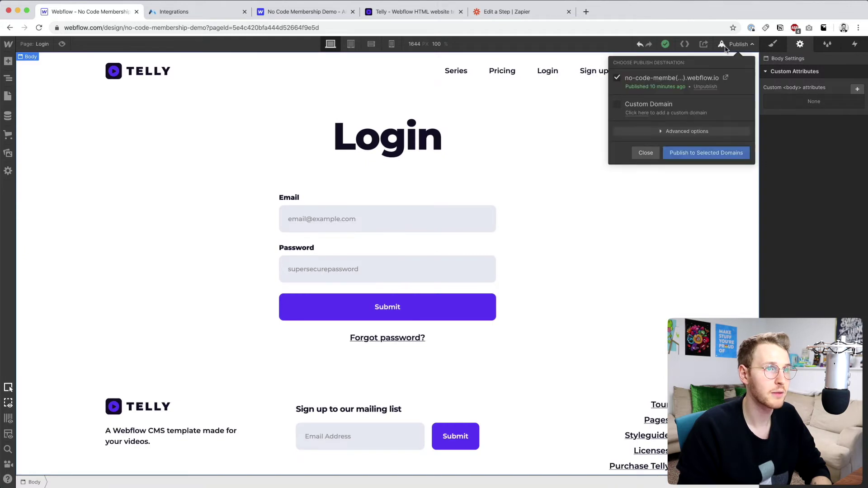
{"action": "left_click", "coordinate": [699, 153]}
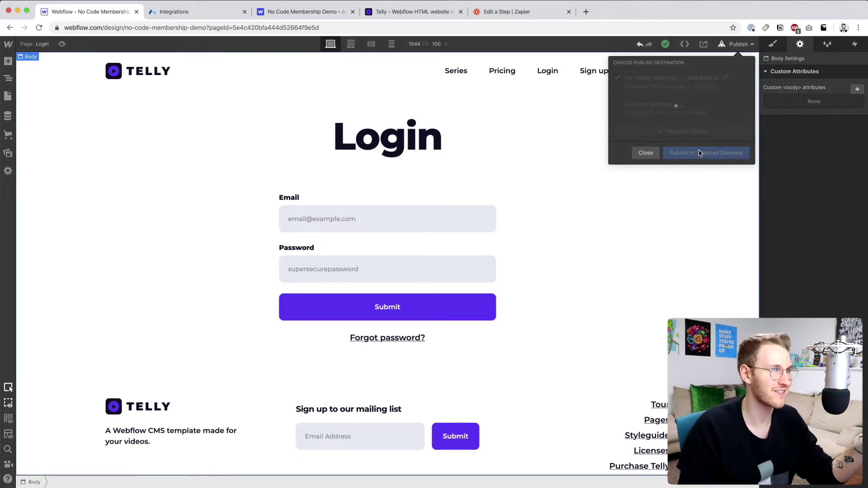
- Retest the Webflow step in Zapier so it creates the test member item
{"action": "left_click", "coordinate": [494, 17]}
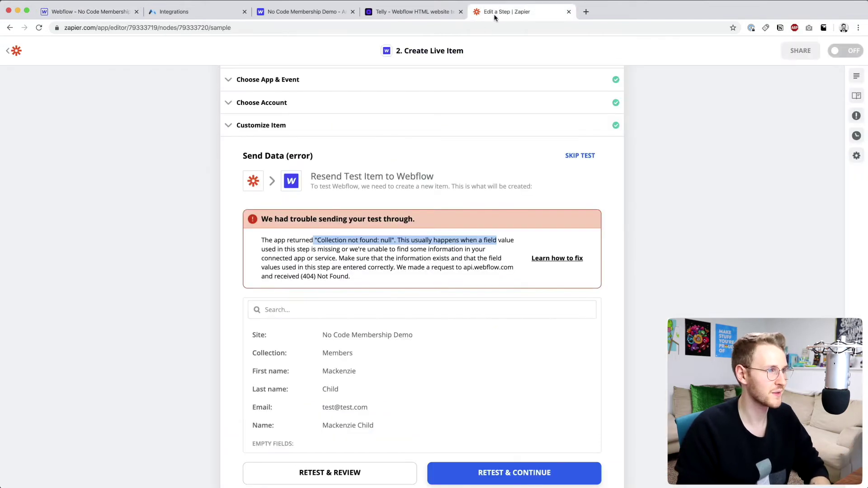
{"action": "scroll", "coordinate": [340, 394], "scroll_direction": "down", "scroll_amount": 2}
{"action": "left_click", "coordinate": [330, 418]}
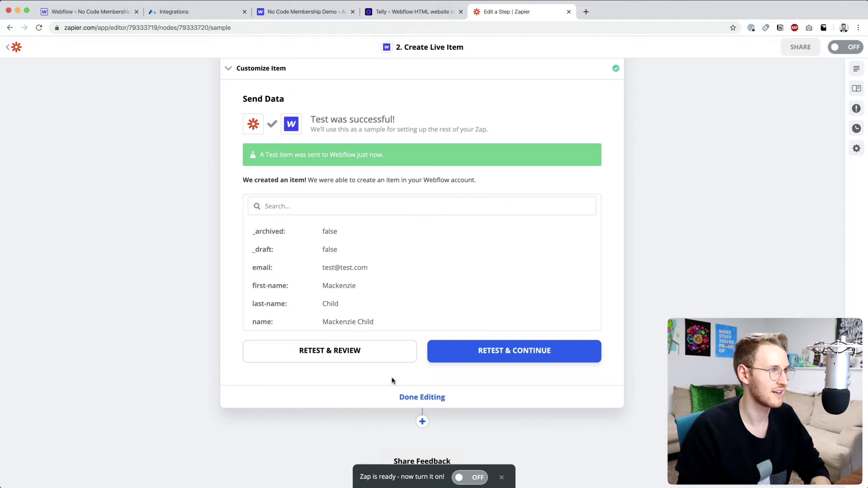
- Reload the Webflow designer and open the new member item in the Members collection
{"action": "left_click", "coordinate": [113, 18]}
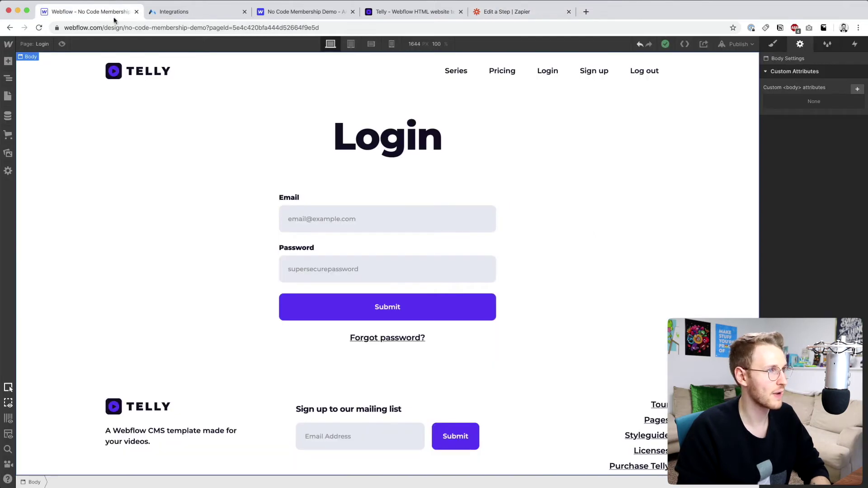
{"action": "key", "text": "super+r"}
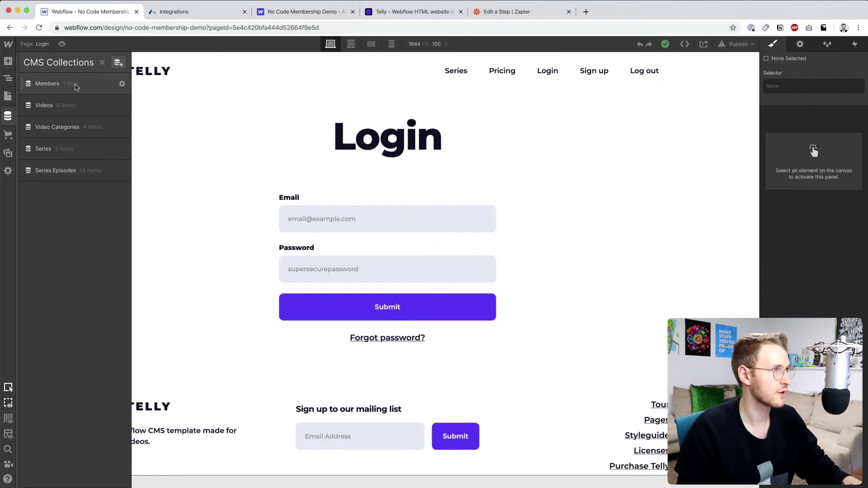
{"action": "left_click", "coordinate": [76, 85]}
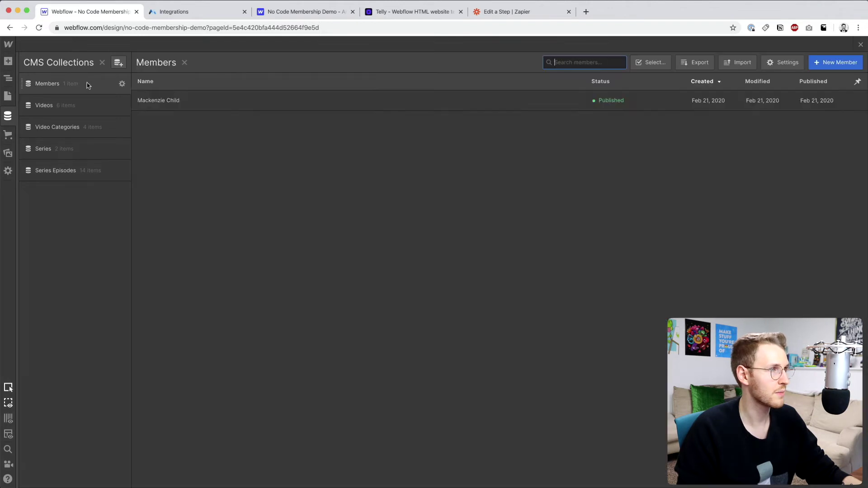
{"action": "left_click", "coordinate": [226, 103]}
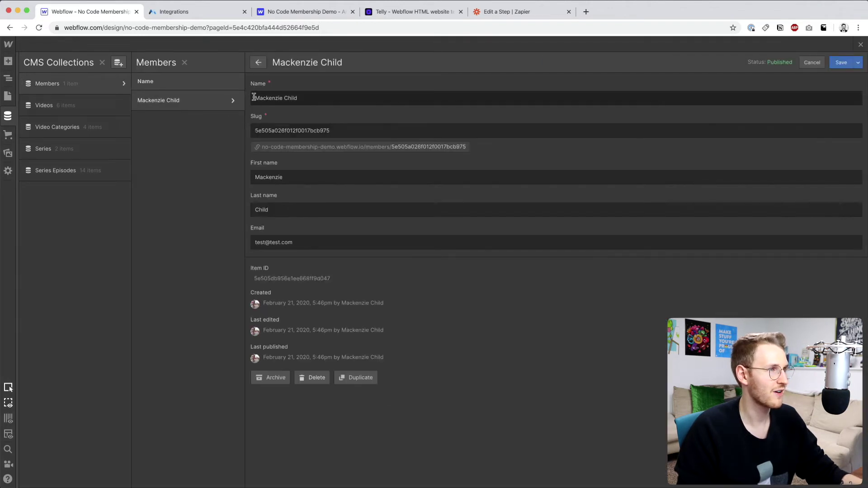
{"action": "left_click_drag", "start_coordinate": [254, 97], "coordinate": [301, 110]}
- Inspect the member item's Slug and Item ID values
{"action": "left_click_drag", "start_coordinate": [256, 131], "coordinate": [352, 129]}
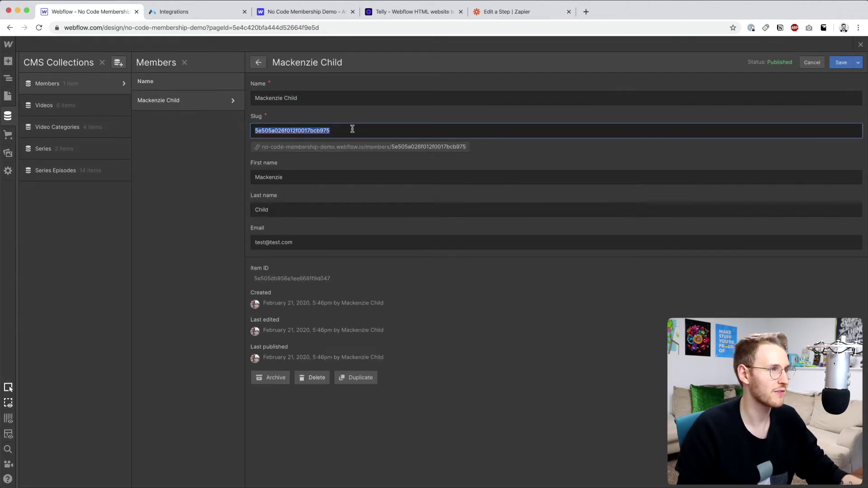
{"action": "left_click", "coordinate": [255, 132]}
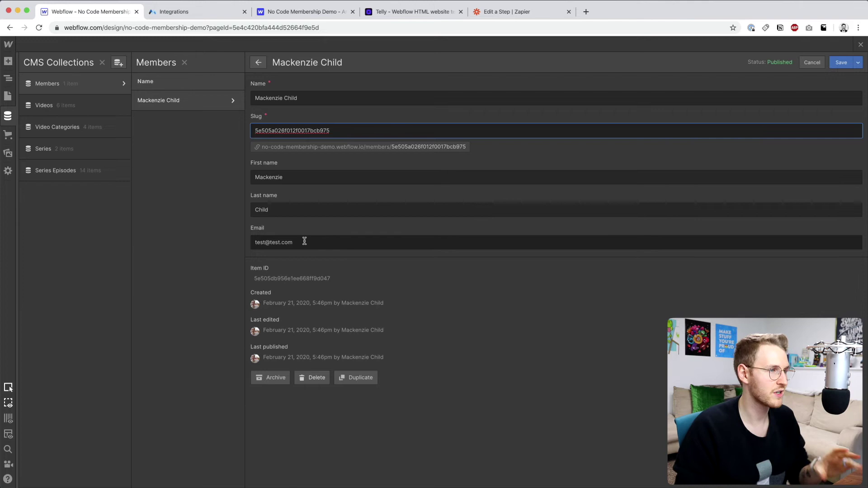
{"action": "left_click_drag", "start_coordinate": [252, 269], "coordinate": [272, 270]}
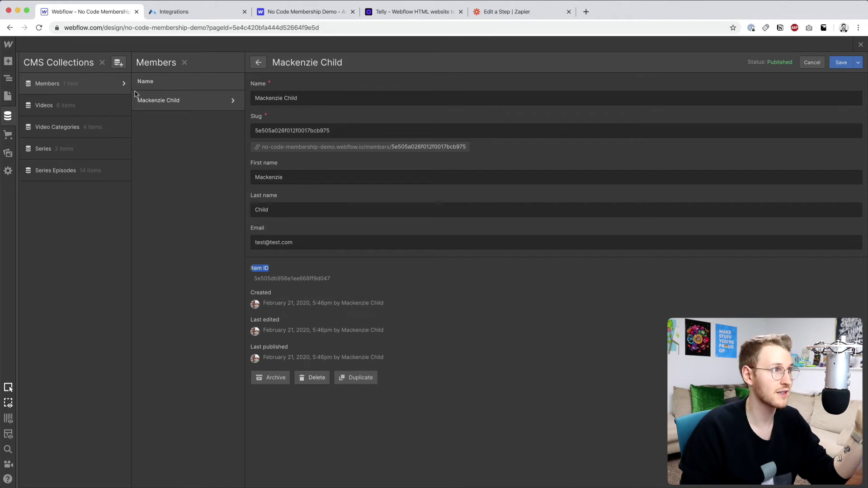
{"action": "left_click", "coordinate": [255, 280]}
{"action": "left_click_drag", "start_coordinate": [256, 280], "coordinate": [332, 279]}
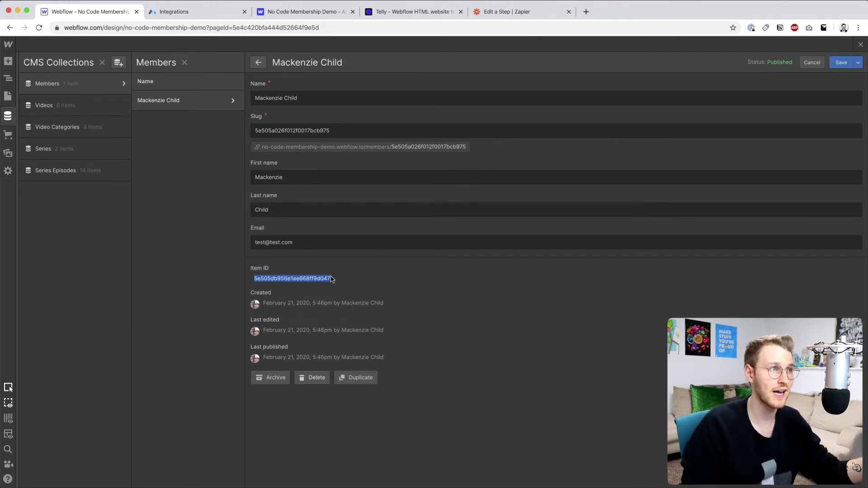
{"action": "left_click", "coordinate": [209, 14]}
- Open the test member's profile from Members and check its empty Webflow Member ID field
{"action": "left_click", "coordinate": [49, 97]}
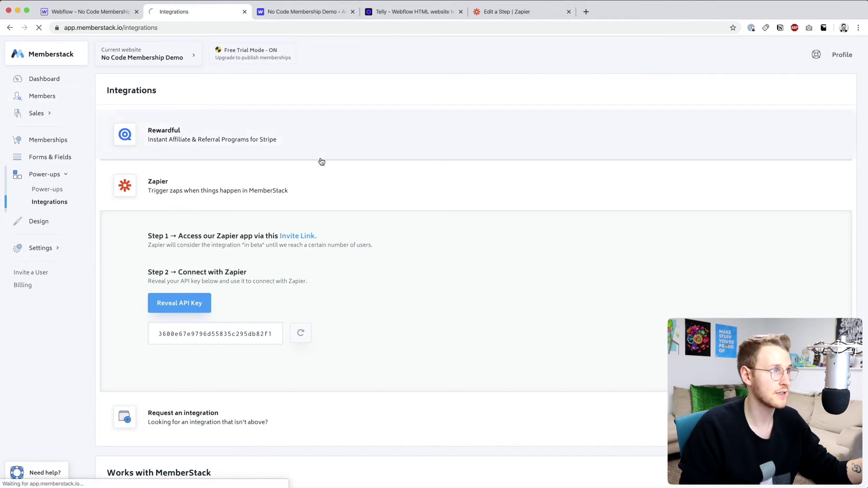
{"action": "left_click", "coordinate": [362, 157]}
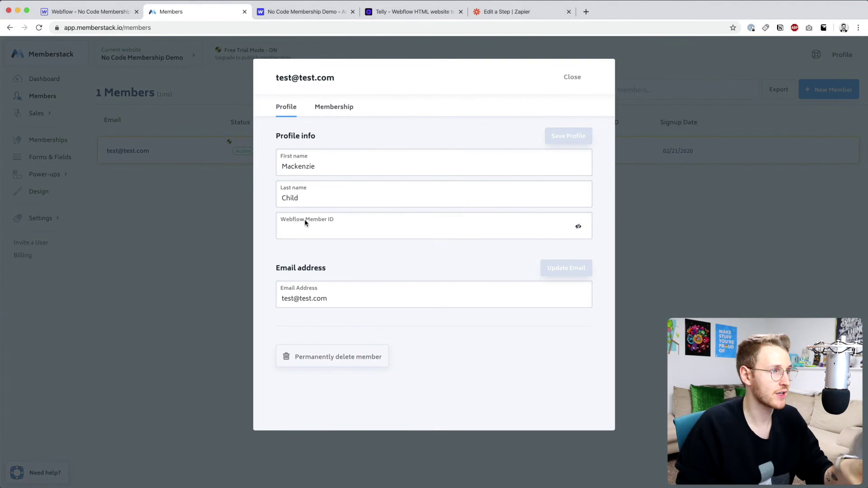
{"action": "left_click_drag", "start_coordinate": [279, 222], "coordinate": [342, 224]}
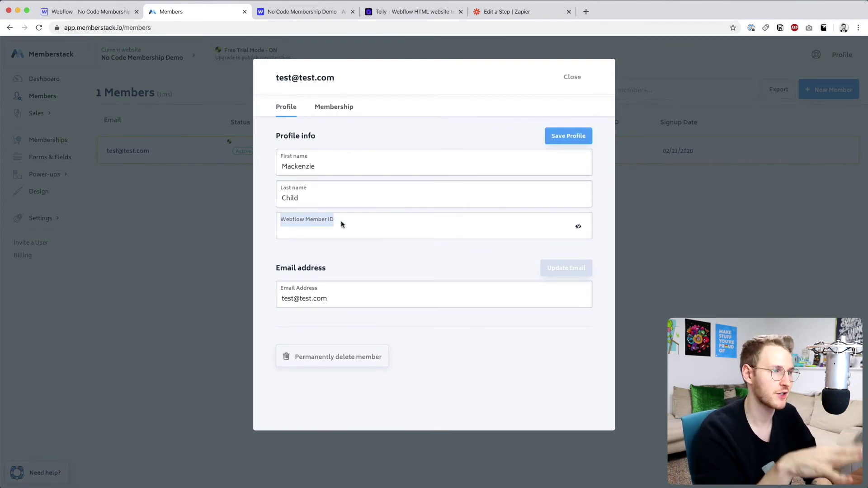
{"action": "left_click", "coordinate": [341, 225]}
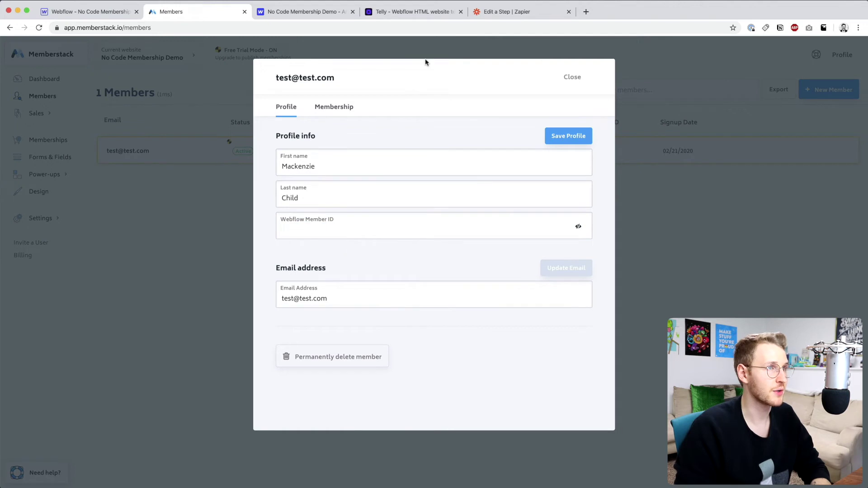
- Finish editing the Webflow step and add a new step after it
{"action": "left_click", "coordinate": [490, 14]}
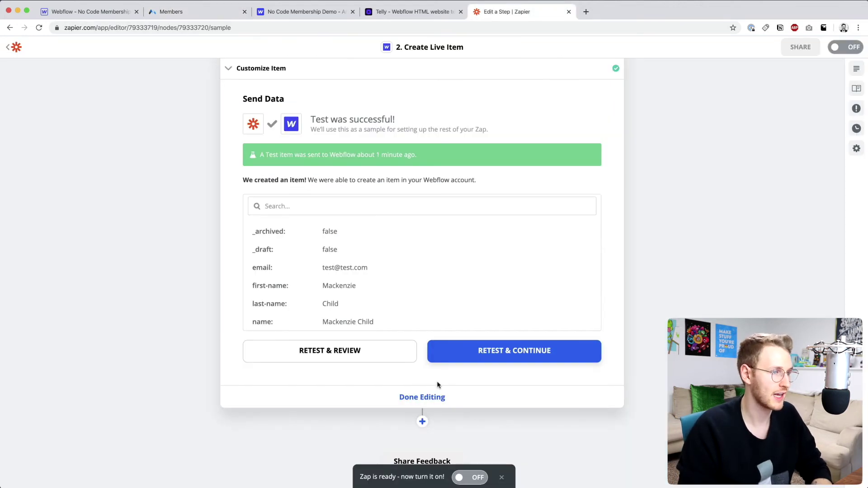
{"action": "left_click", "coordinate": [422, 422]}
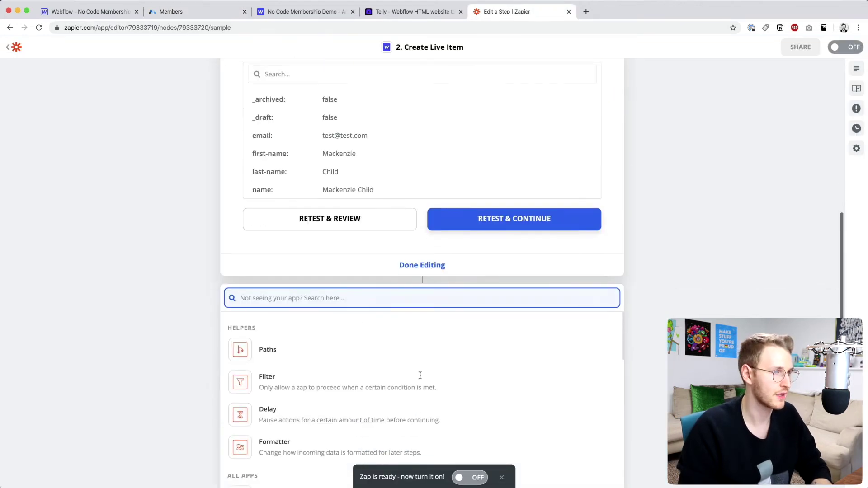
{"action": "left_click", "coordinate": [422, 267]}
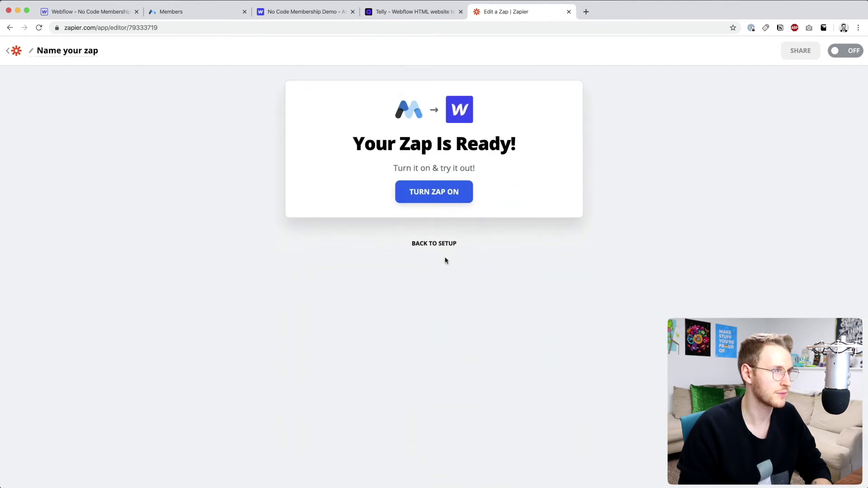
{"action": "left_click", "coordinate": [440, 248]}
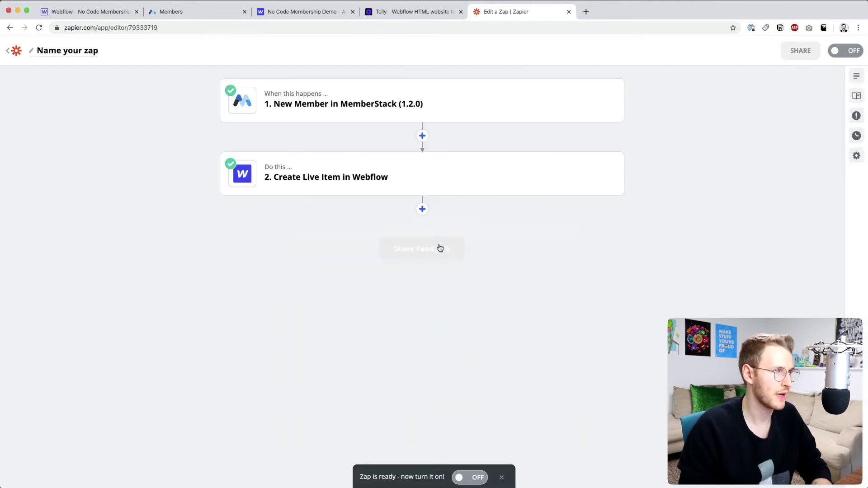
{"action": "left_click", "coordinate": [423, 207]}
- Make the new step a MemberStack Update Member action on the No Code Membership Demo account
{"action": "type", "text": "Member"}
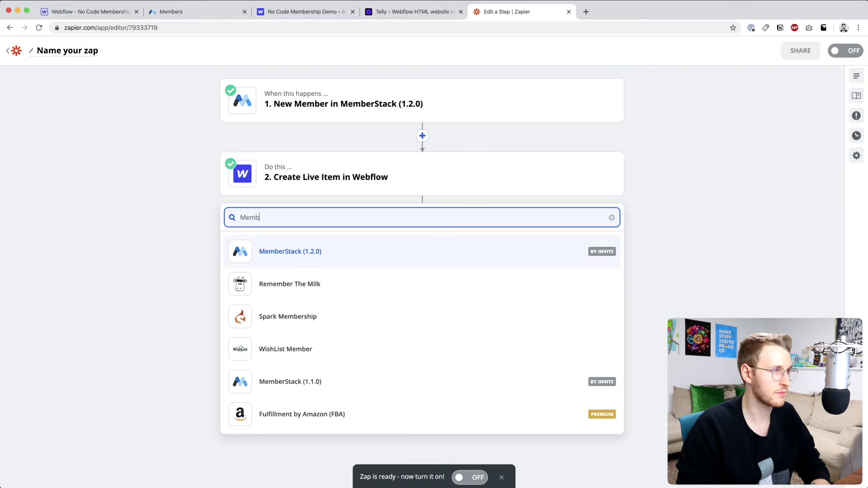
{"action": "left_click", "coordinate": [343, 252]}
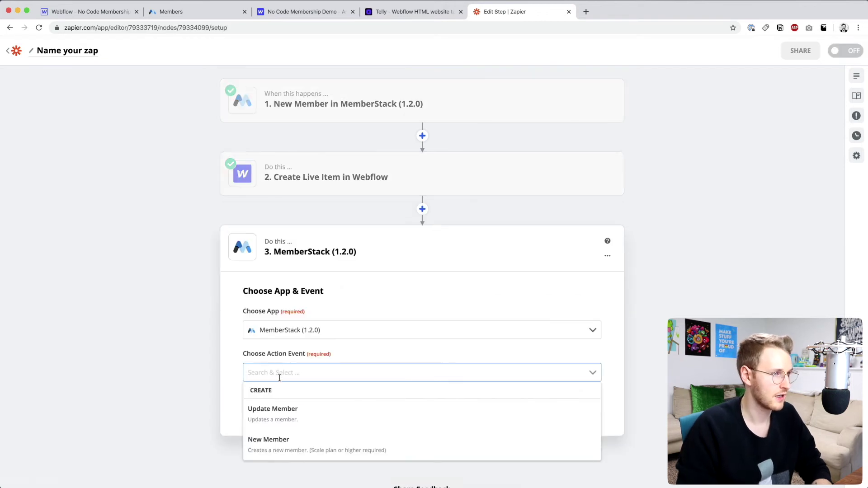
{"action": "left_click", "coordinate": [270, 410]}
{"action": "left_click", "coordinate": [398, 404]}
{"action": "left_click", "coordinate": [318, 355]}
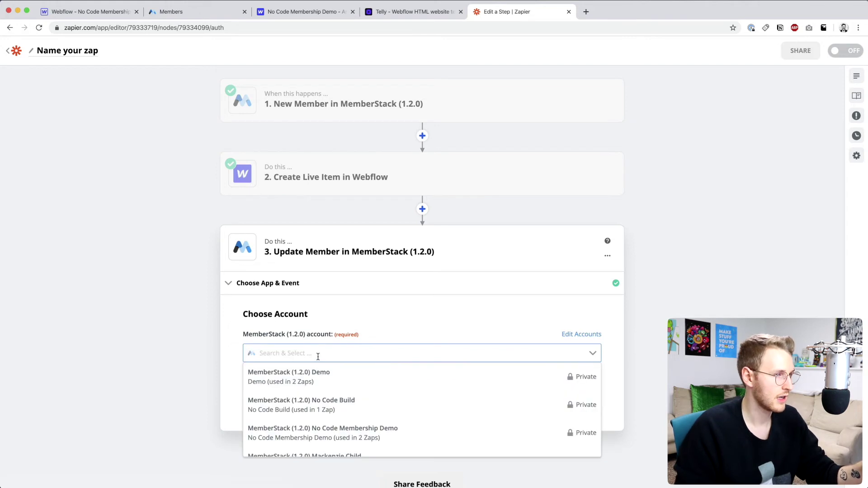
{"action": "scroll", "coordinate": [365, 407], "scroll_direction": "down", "scroll_amount": 1}
{"action": "scroll", "coordinate": [365, 407], "scroll_direction": "down", "scroll_amount": 1}
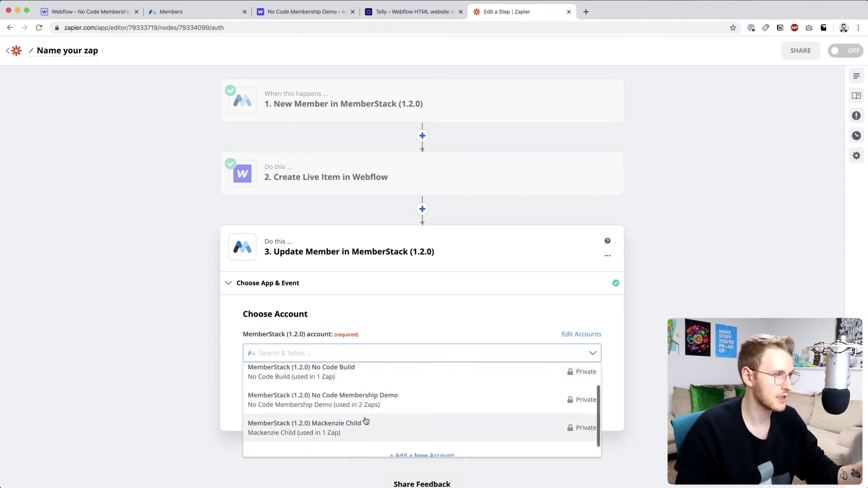
{"action": "left_click", "coordinate": [390, 400]}
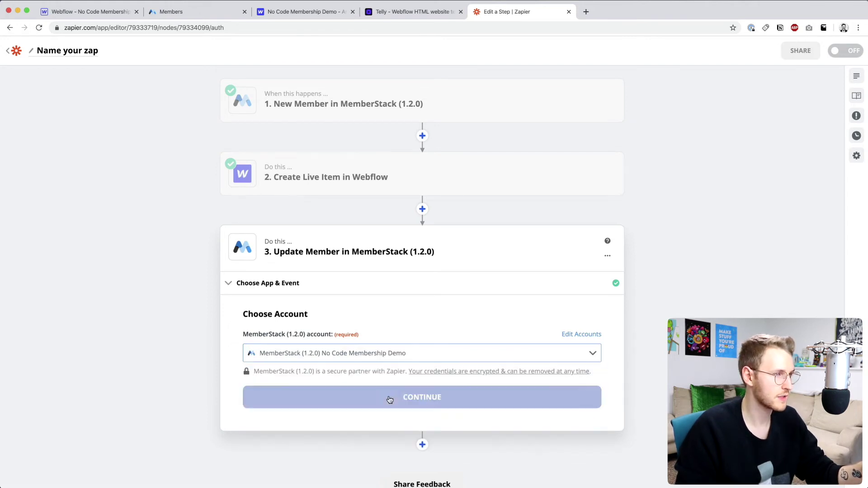
{"action": "left_click", "coordinate": [451, 404]}
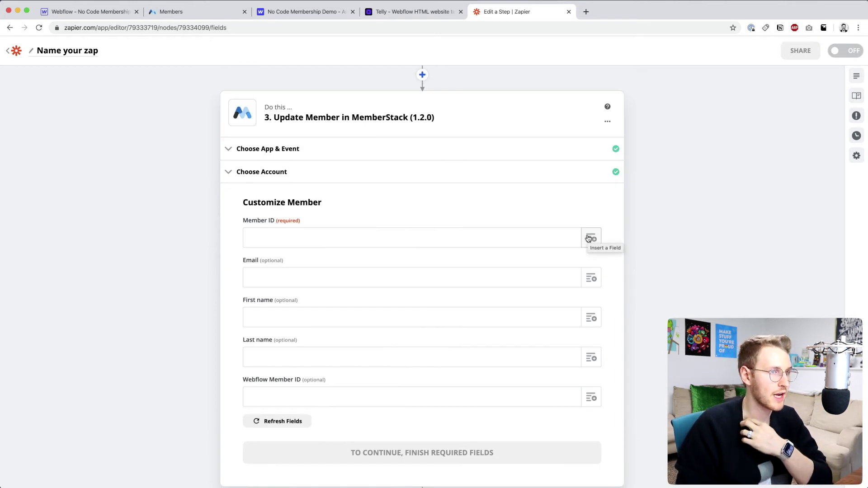
- Fill Member ID with the new member's ID from the trigger data
{"action": "left_click", "coordinate": [590, 238]}
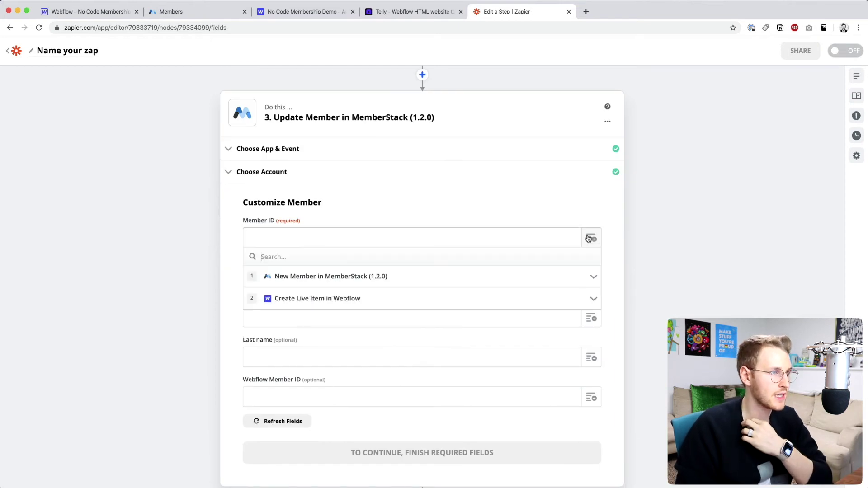
{"action": "left_click", "coordinate": [334, 277]}
{"action": "scroll", "coordinate": [315, 348], "scroll_direction": "down", "scroll_amount": 1}
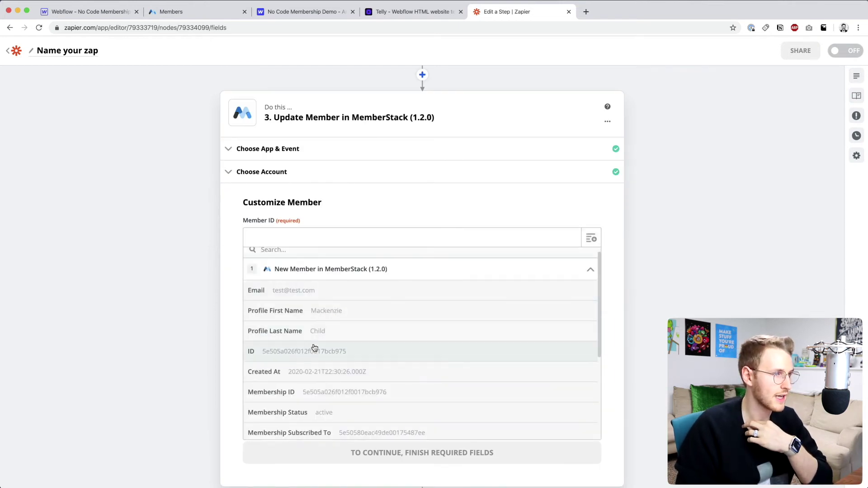
{"action": "left_click", "coordinate": [340, 355]}
{"action": "scroll", "coordinate": [596, 306], "scroll_direction": "down", "scroll_amount": 2}
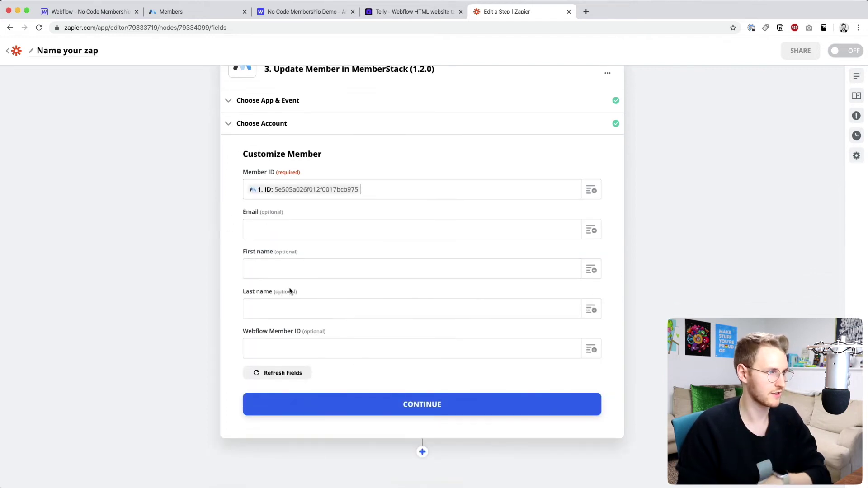
- Map Webflow Member ID to the Webflow item's ID and send a test member update
{"action": "triple_click", "coordinate": [244, 332]}
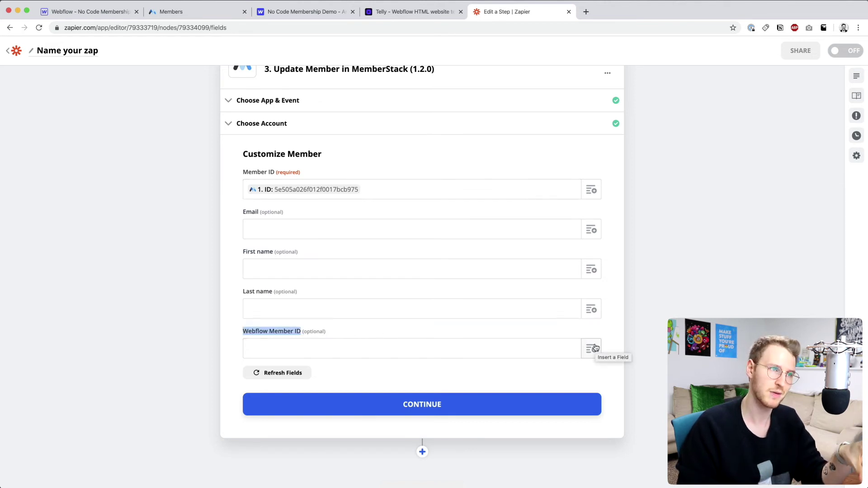
{"action": "left_click", "coordinate": [596, 348]}
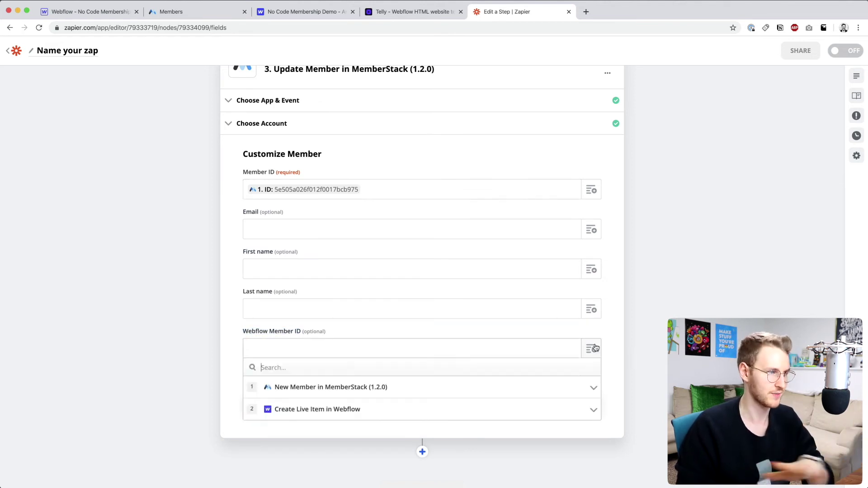
{"action": "left_click", "coordinate": [281, 402]}
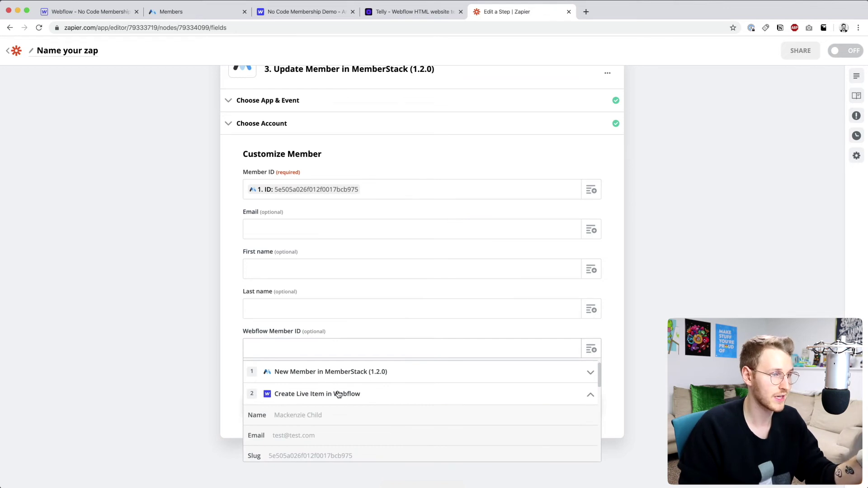
{"action": "scroll", "coordinate": [348, 395], "scroll_direction": "up", "scroll_amount": 1}
{"action": "scroll", "coordinate": [349, 396], "scroll_direction": "down", "scroll_amount": 4}
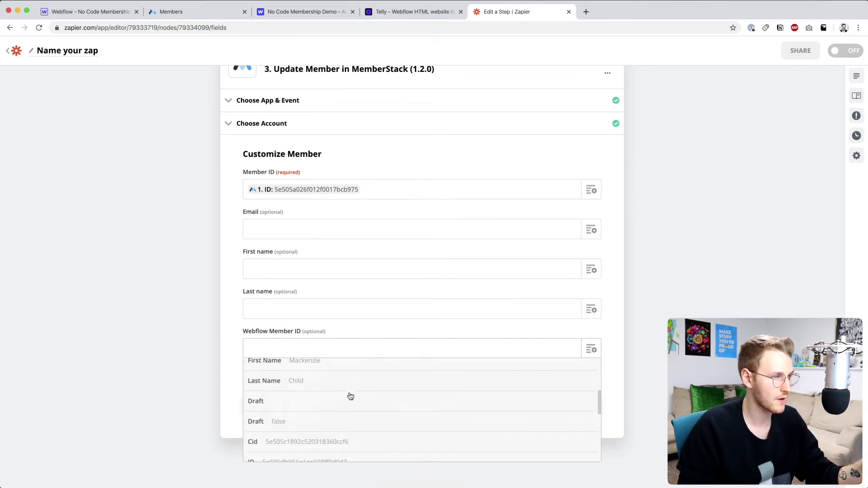
{"action": "scroll", "coordinate": [350, 396], "scroll_direction": "down", "scroll_amount": 2}
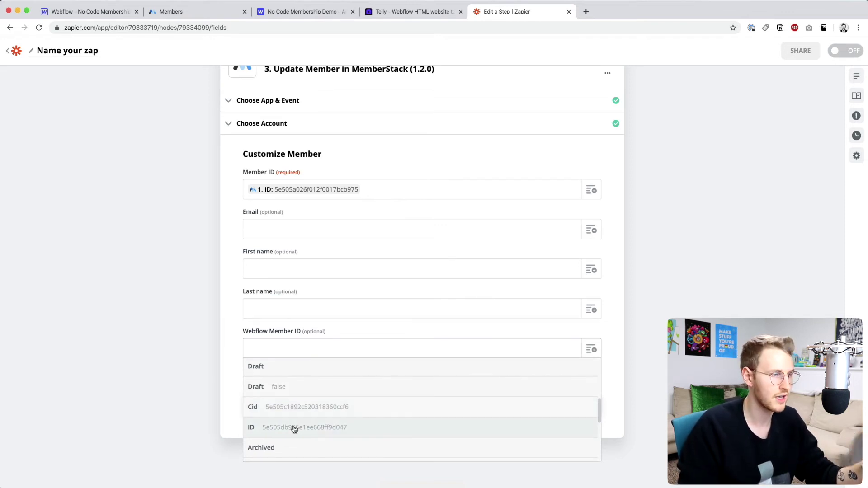
{"action": "left_click", "coordinate": [349, 428]}
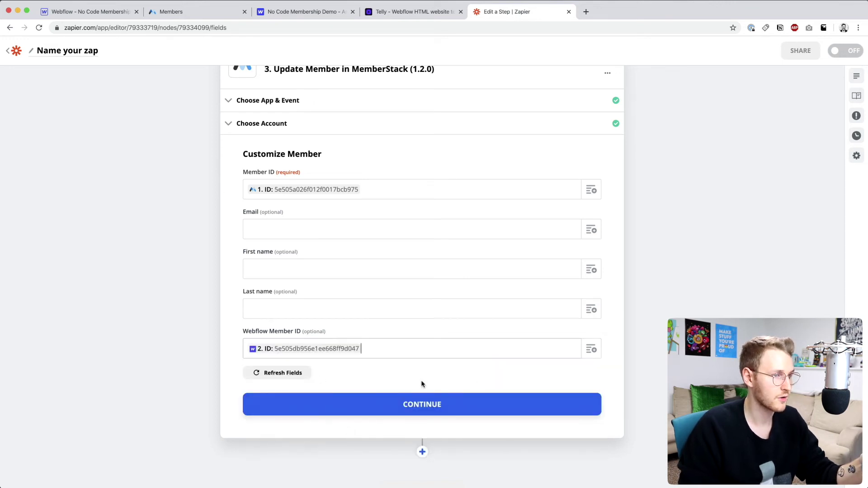
{"action": "left_click", "coordinate": [414, 404]}
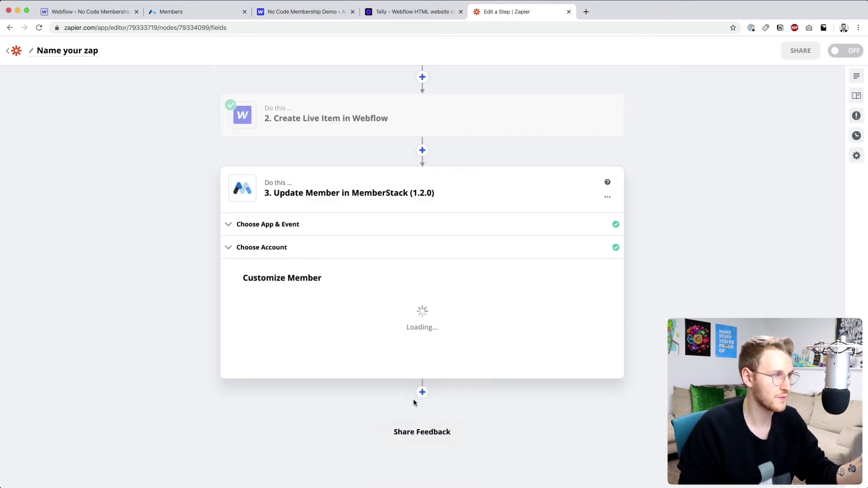
{"action": "left_click", "coordinate": [330, 346]}
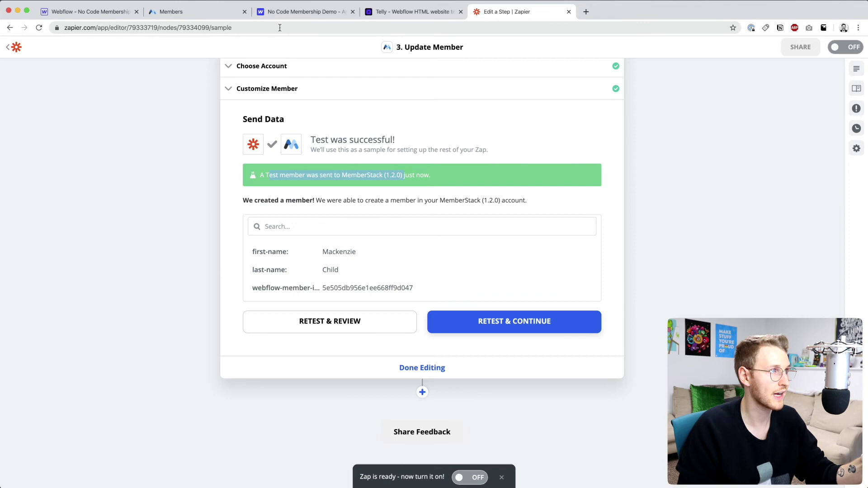
- Open the test member's profile and copy its filled Webflow Member ID, ending d047
{"action": "left_click", "coordinate": [182, 14]}
{"action": "left_click", "coordinate": [175, 192]}
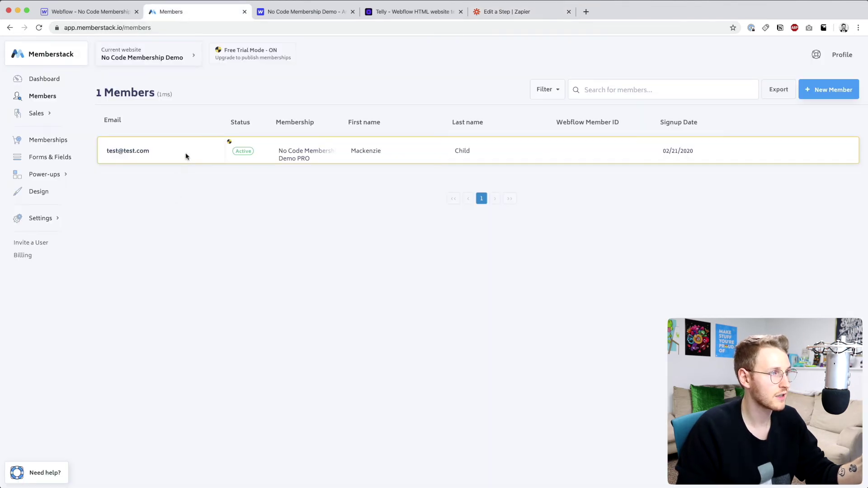
{"action": "left_click", "coordinate": [185, 154]}
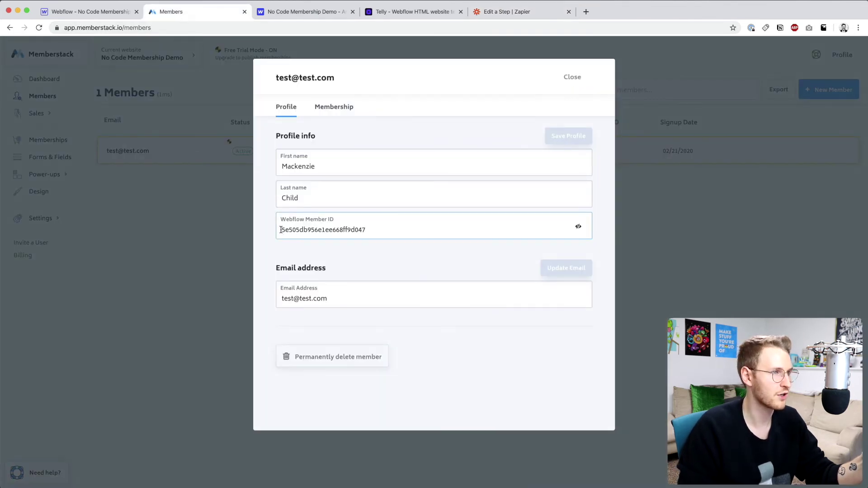
{"action": "left_click_drag", "start_coordinate": [280, 230], "coordinate": [374, 230]}
{"action": "key", "text": "ctrl+c"}
{"action": "left_click", "coordinate": [372, 249]}
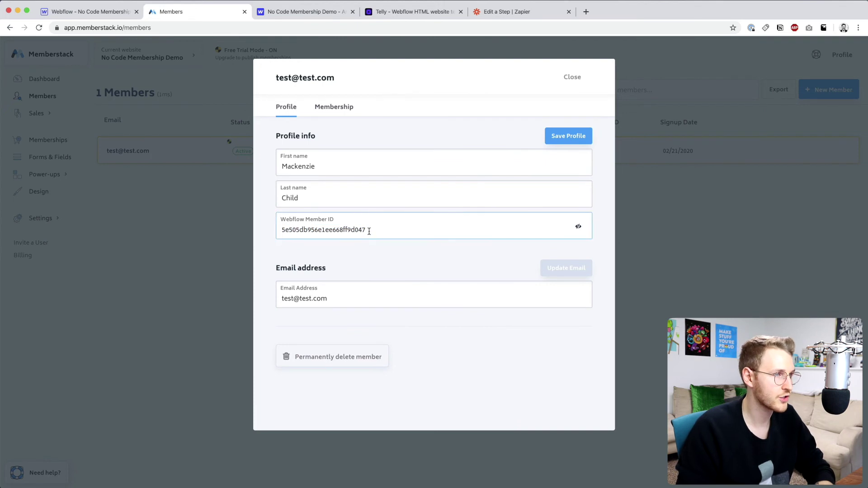
{"action": "left_click_drag", "start_coordinate": [350, 231], "coordinate": [367, 231]}
- Compare the Webflow item's Item ID ending with the ID stored in Memberstack
{"action": "left_click", "coordinate": [108, 4]}
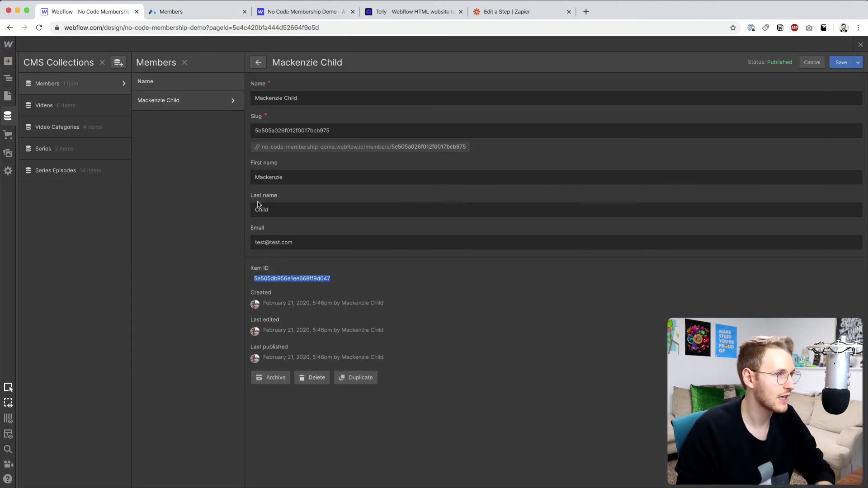
{"action": "left_click", "coordinate": [314, 282]}
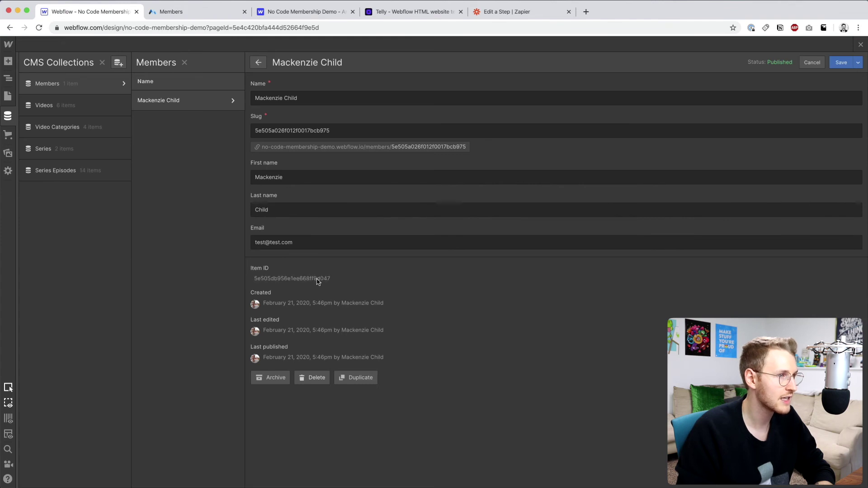
{"action": "left_click_drag", "start_coordinate": [317, 279], "coordinate": [326, 280]}
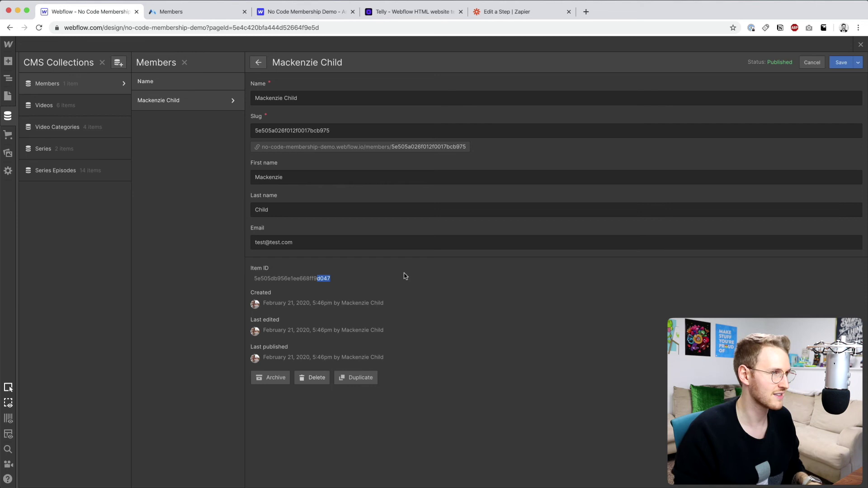
- Finish editing the Update Member step and turn the Zap on
{"action": "left_click", "coordinate": [492, 13]}
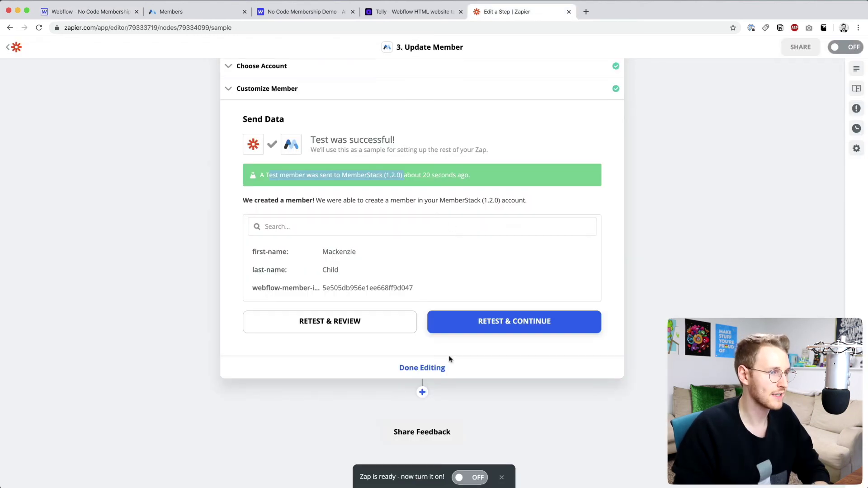
{"action": "left_click", "coordinate": [422, 368]}
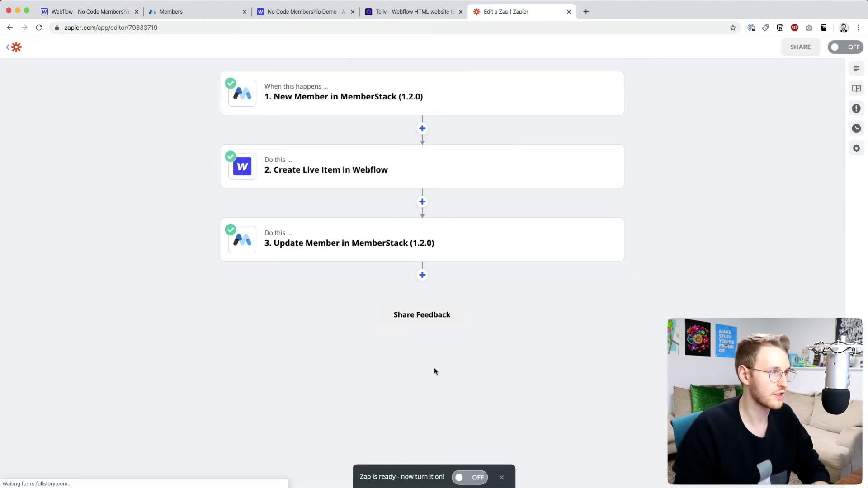
{"action": "left_click", "coordinate": [468, 480]}
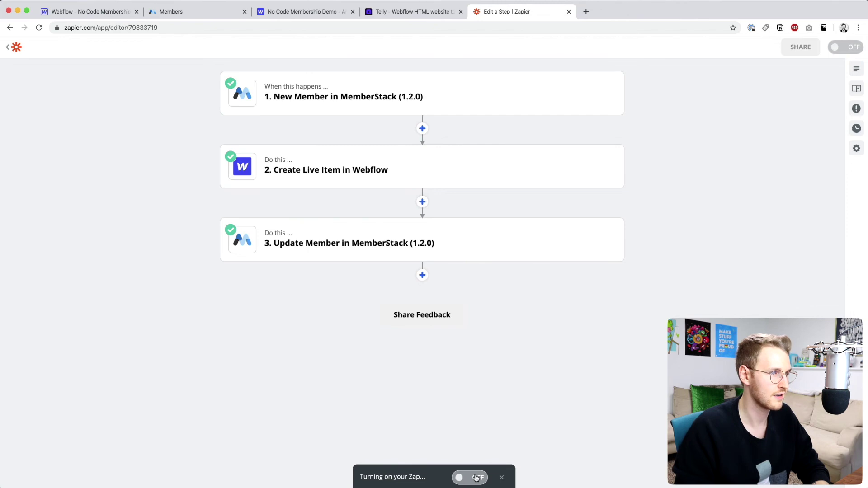
- Log out of Telly, sign up a new member with name, e-mail and password, and confirm the test payment
{"action": "left_click", "coordinate": [396, 13]}
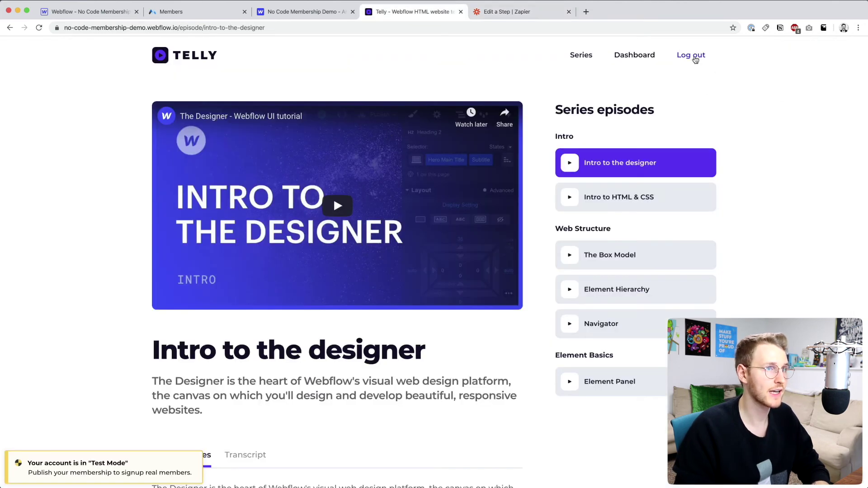
{"action": "left_click", "coordinate": [692, 56]}
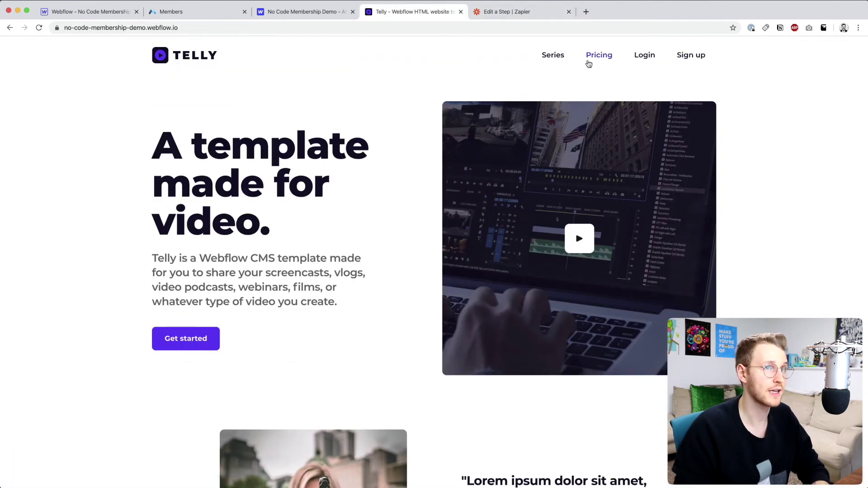
{"action": "left_click", "coordinate": [699, 58]}
{"action": "type", "text": "Chico"}
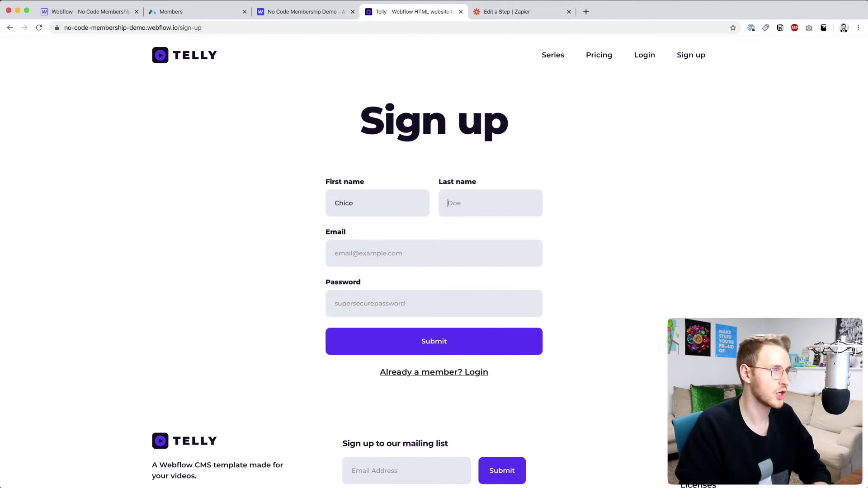
{"action": "type", "text": "Pico"}
{"action": "key", "text": "Tab"}
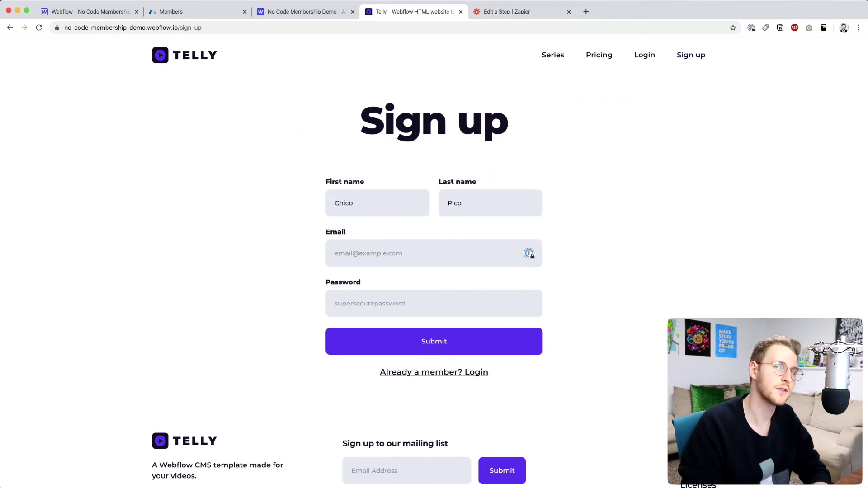
{"action": "type", "text": "ch"}
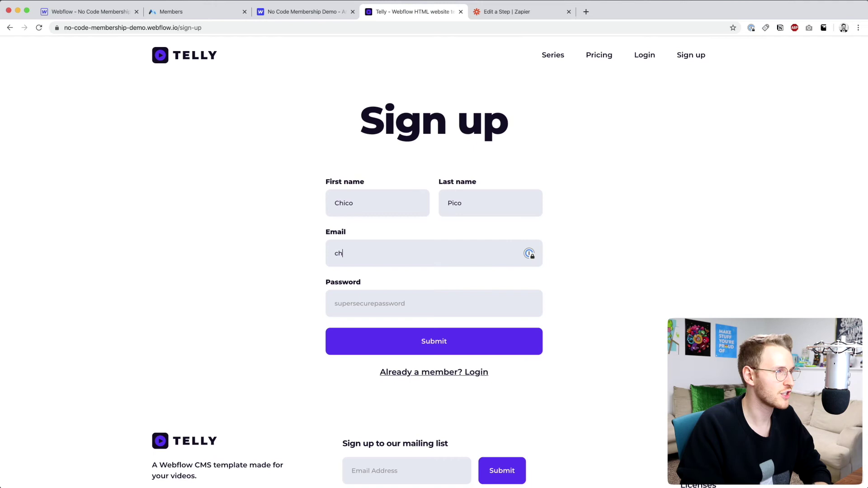
{"action": "type", "text": "ico@example.com"}
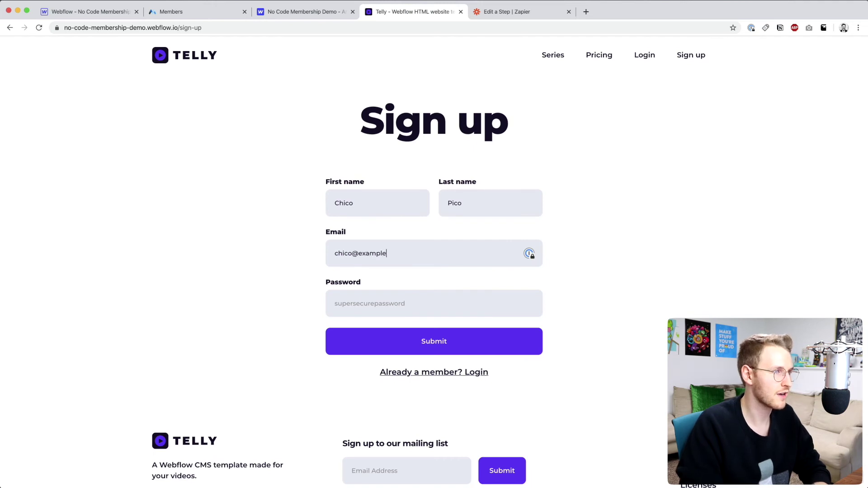
{"action": "key", "text": "Tab"}
{"action": "type", "text": "superse"}
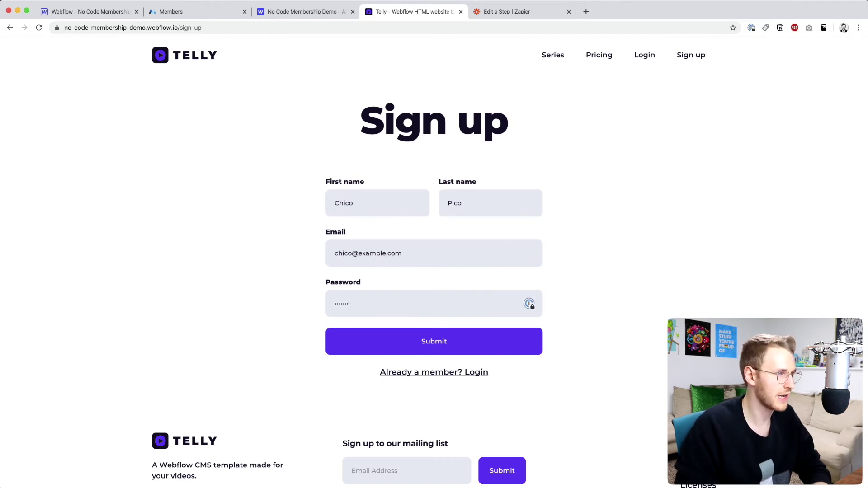
{"action": "left_click", "coordinate": [438, 339]}
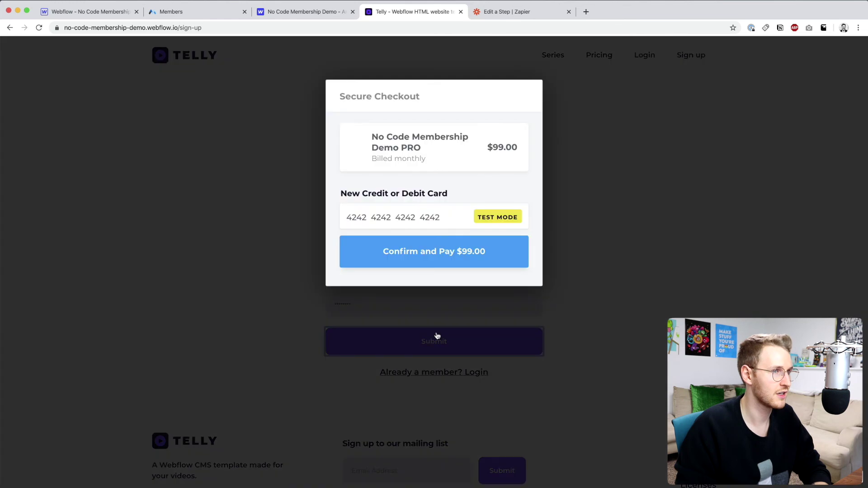
{"action": "left_click", "coordinate": [429, 250]}
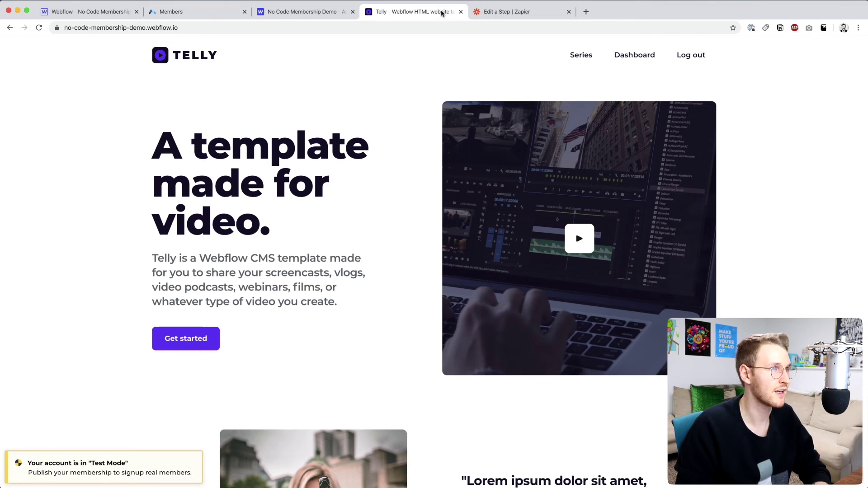
- Check the Zap's task history, then reload Memberstack Members and copy the new member's Webflow Member ID
{"action": "left_click", "coordinate": [480, 12]}
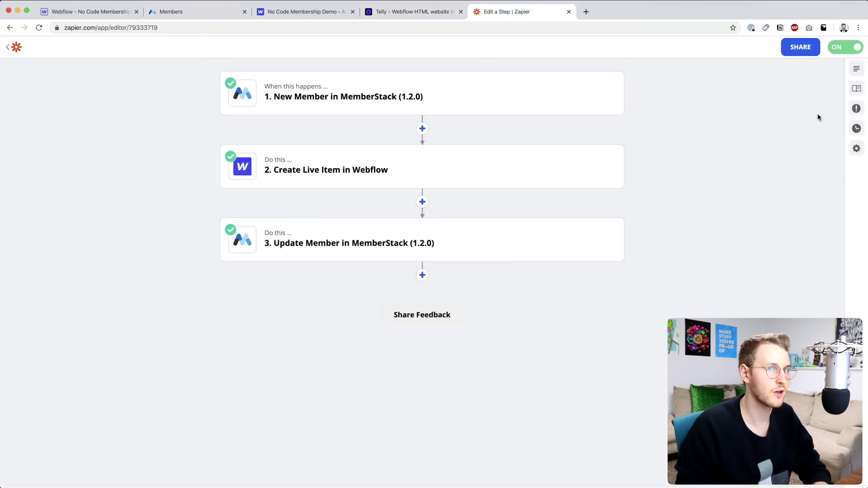
{"action": "left_click", "coordinate": [857, 128]}
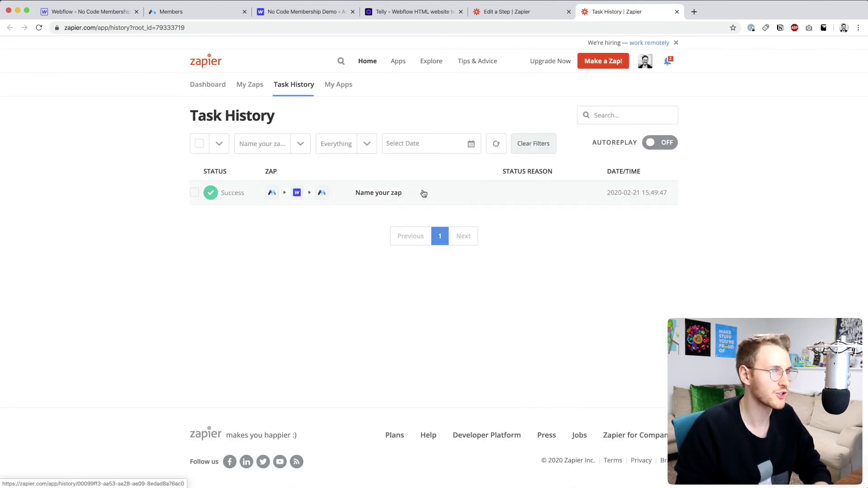
{"action": "left_click", "coordinate": [189, 14]}
{"action": "left_click", "coordinate": [167, 161]}
{"action": "key", "text": "super+r"}
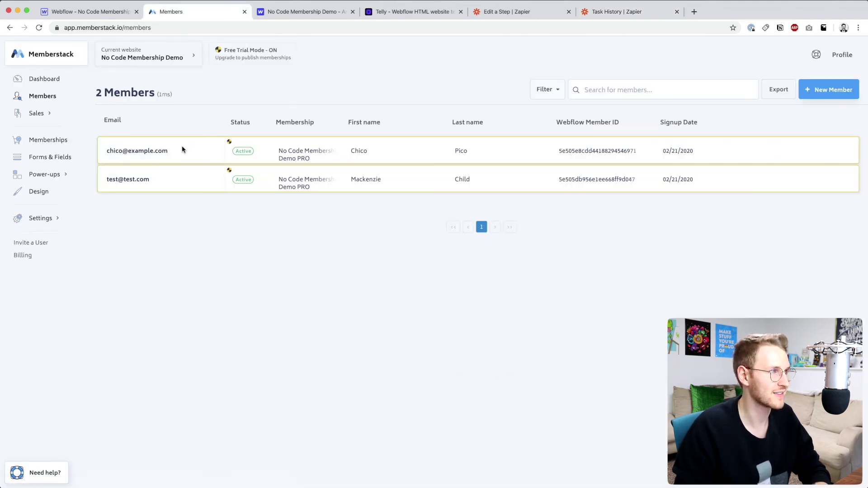
{"action": "left_click", "coordinate": [182, 150]}
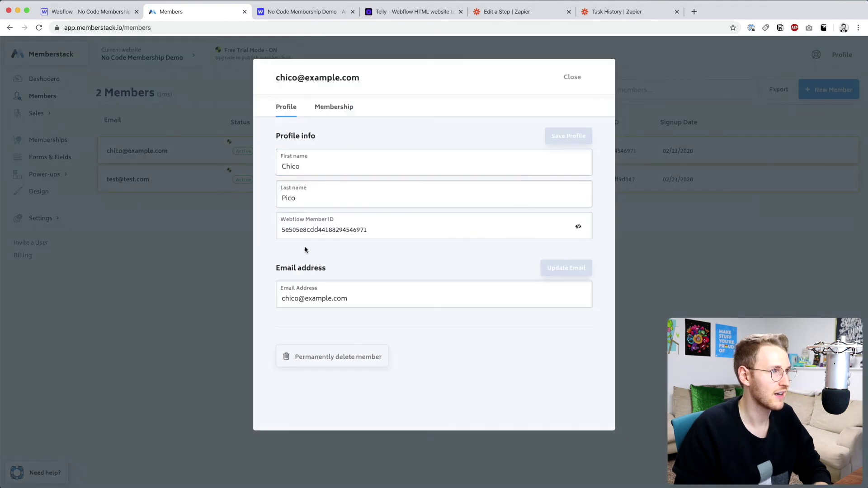
{"action": "left_click_drag", "start_coordinate": [283, 229], "coordinate": [383, 227]}
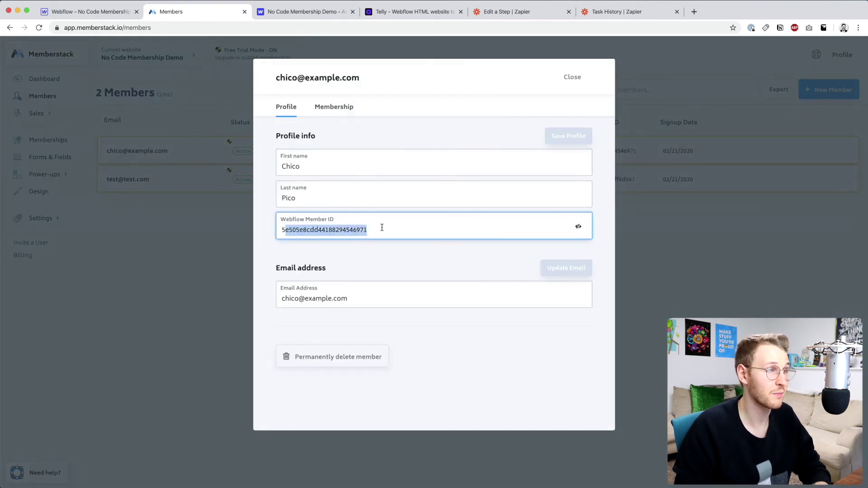
{"action": "key", "text": "super+c"}
- Reload Webflow and open the new signup's item in the two-item Members collection
{"action": "left_click", "coordinate": [77, 8]}
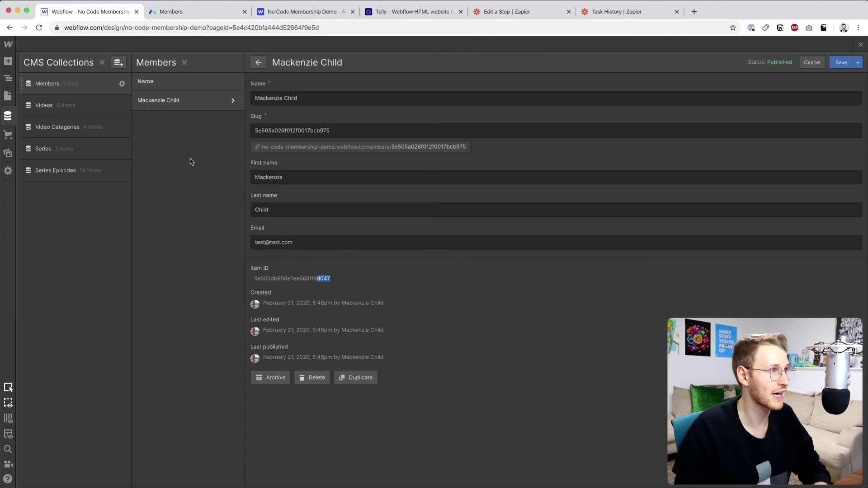
{"action": "key", "text": "super+r"}
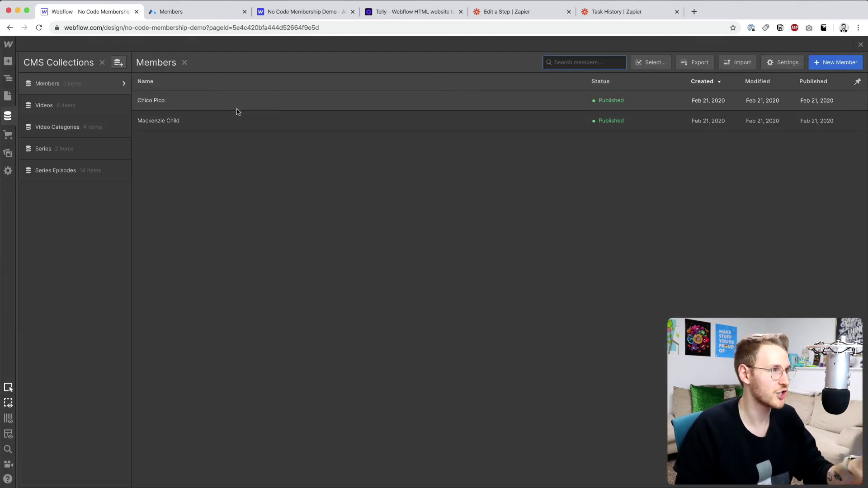
{"action": "left_click", "coordinate": [236, 110]}
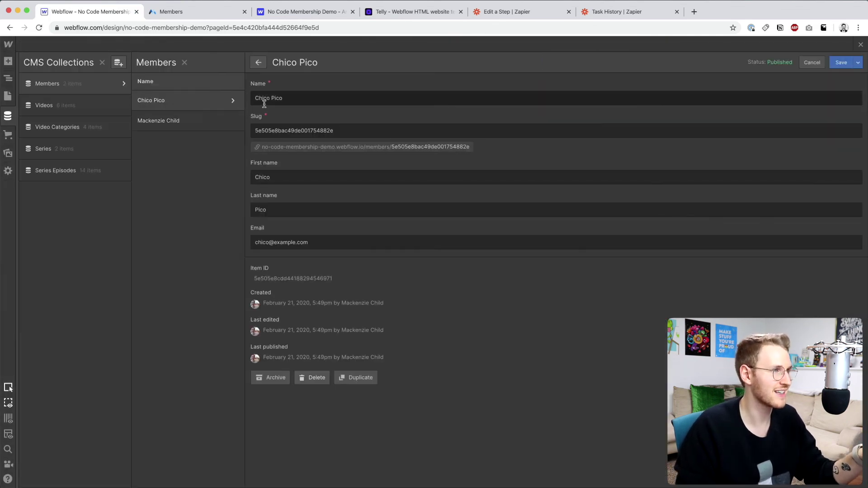